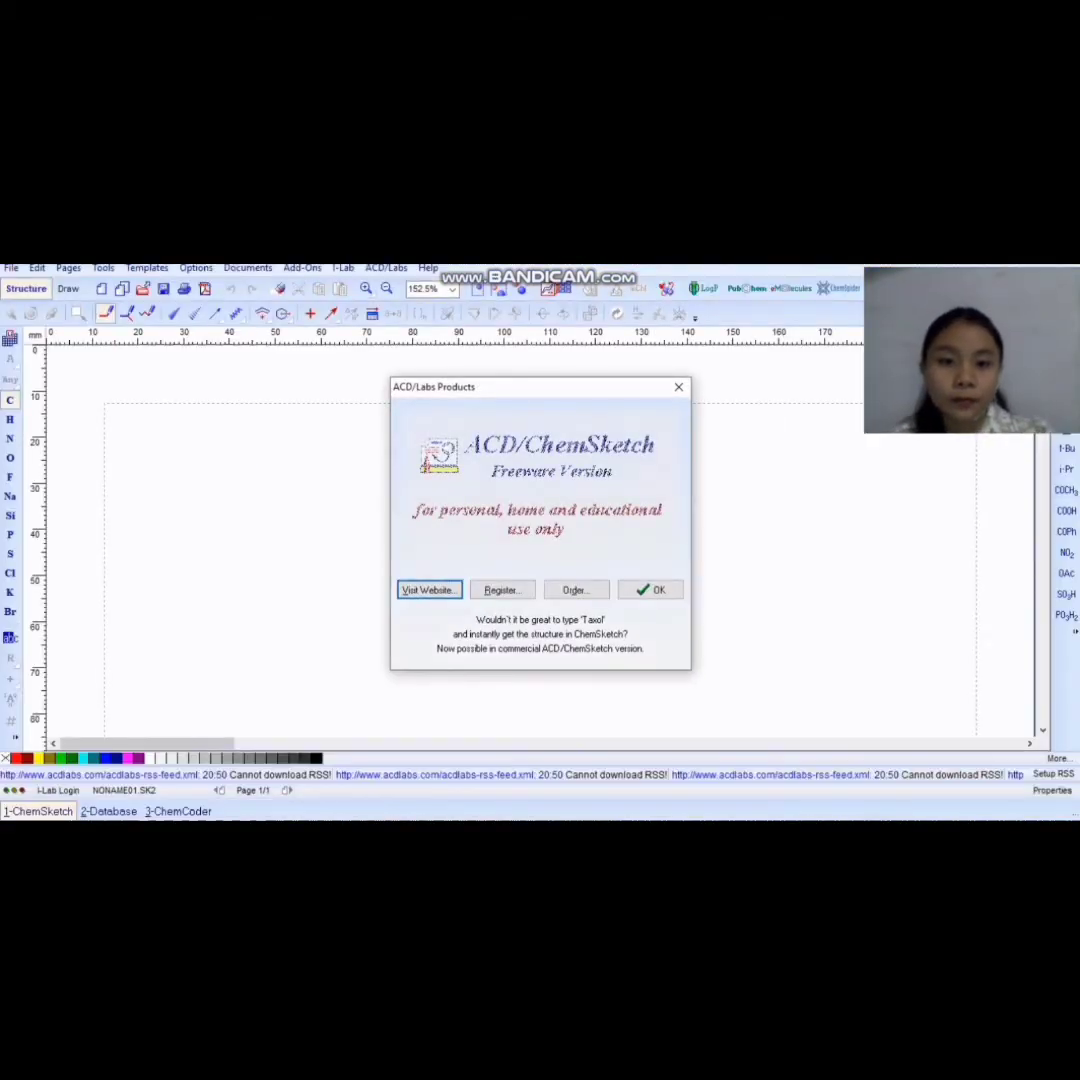
Step: Dismiss the startup messages and place an oxygen atom on the blank page with one hydrogen atom on each side
key(Escape)
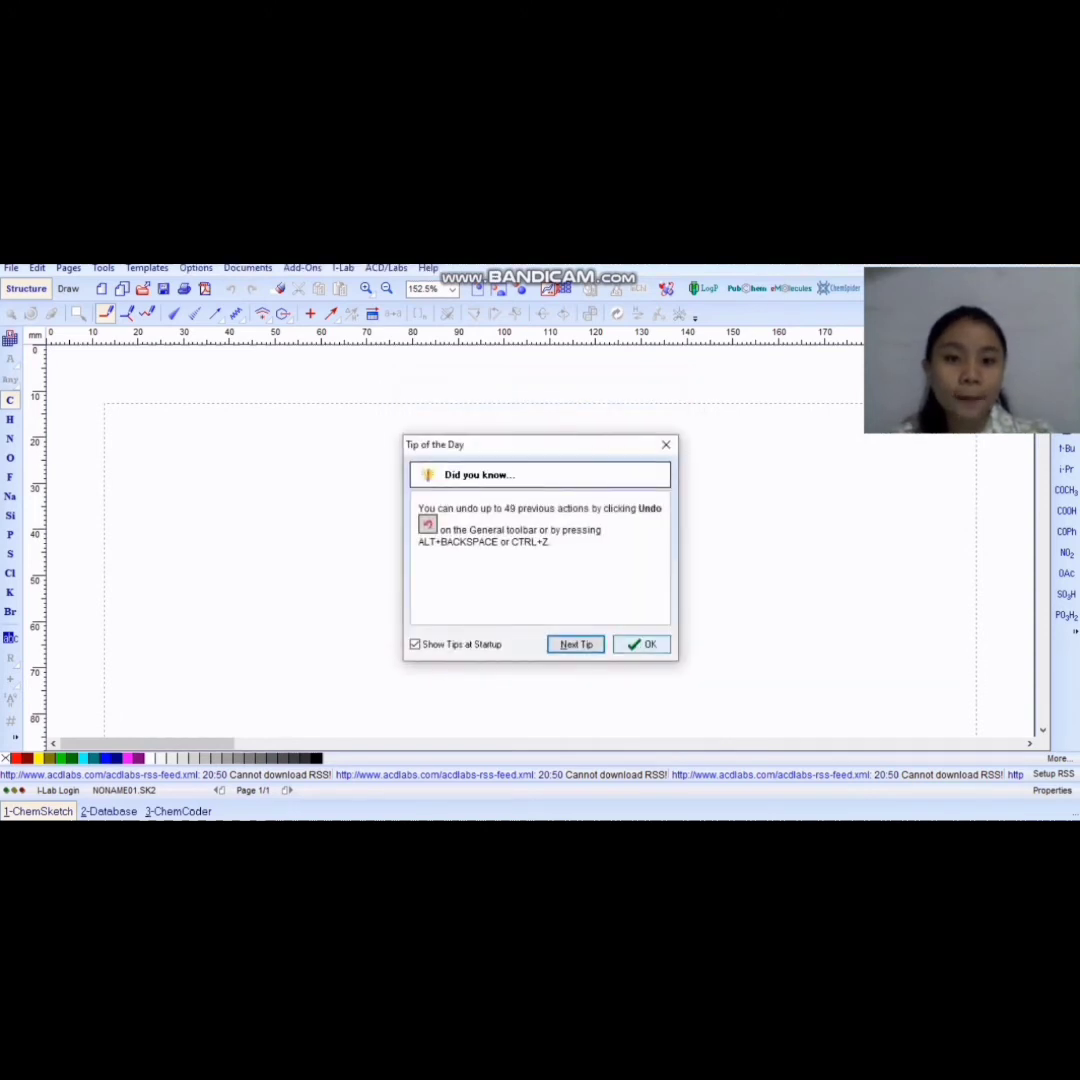
click(642, 645)
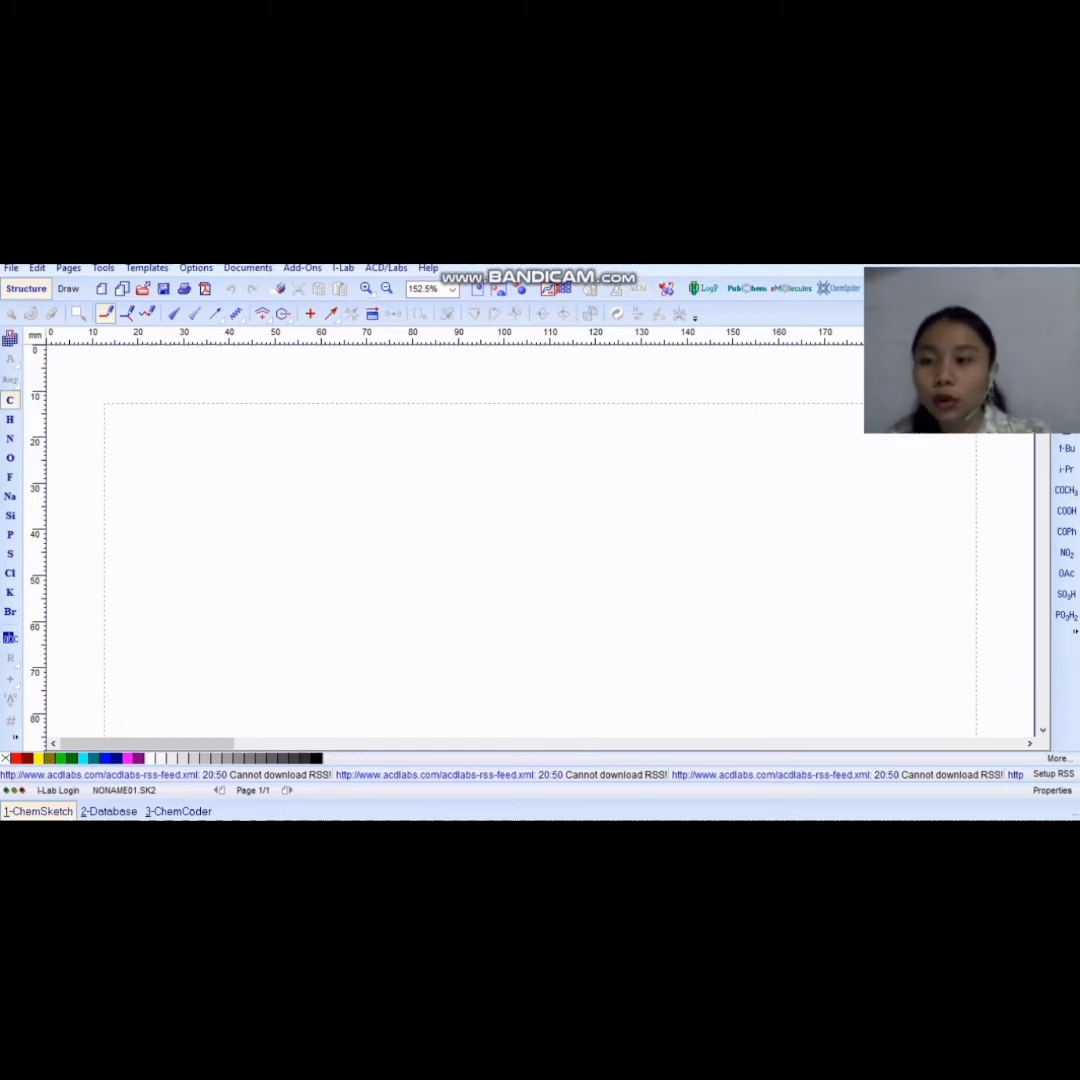
click(10, 458)
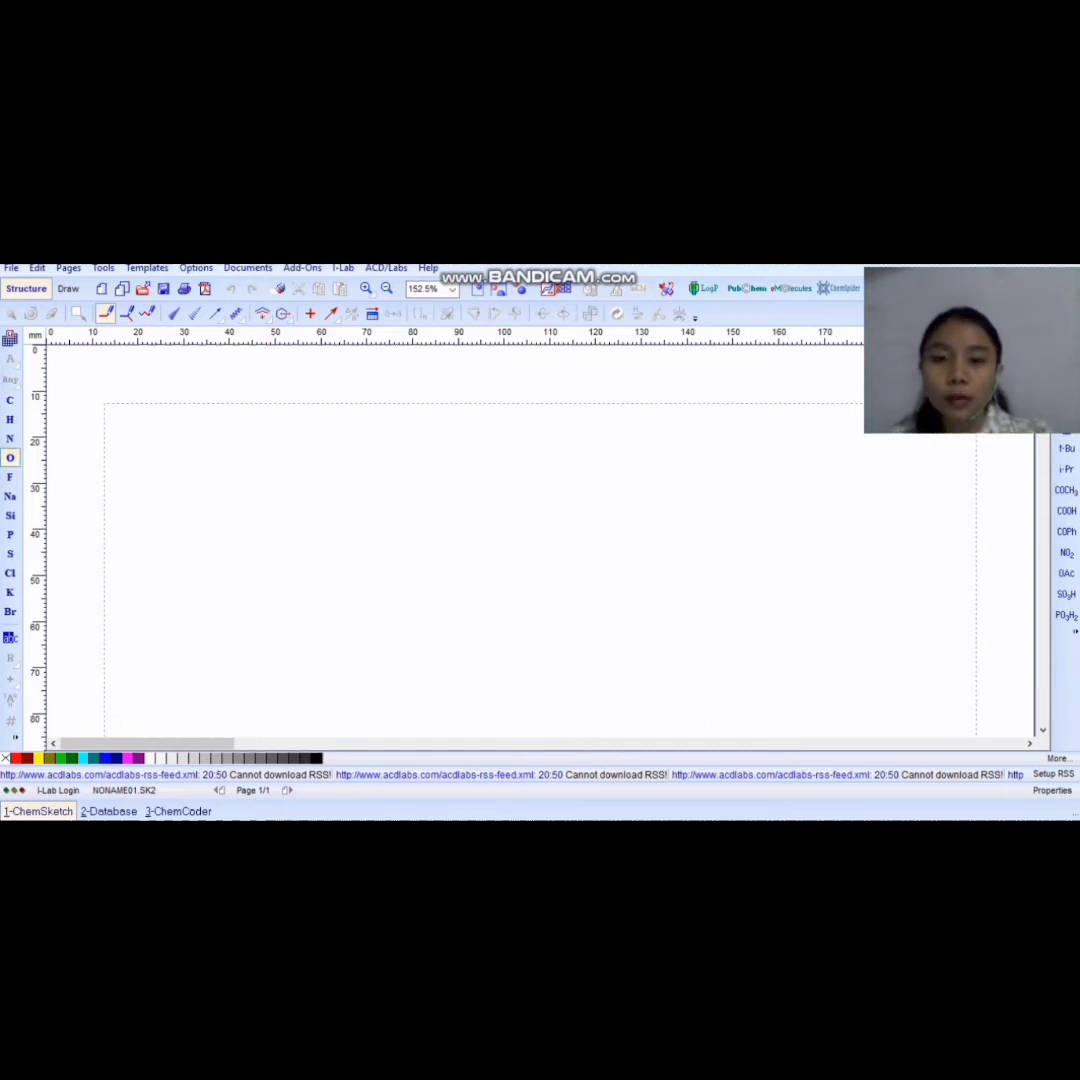
click(483, 495)
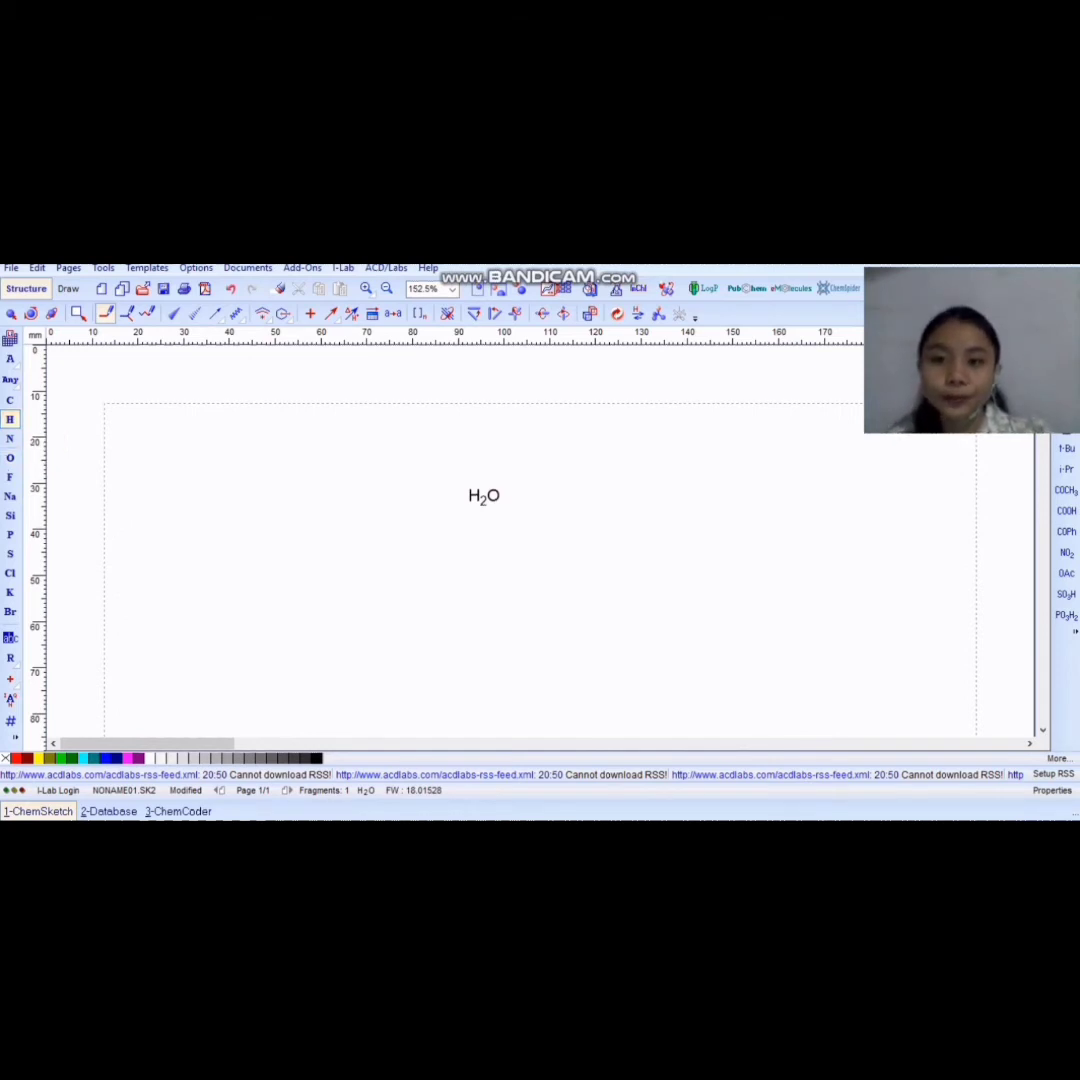
click(423, 500)
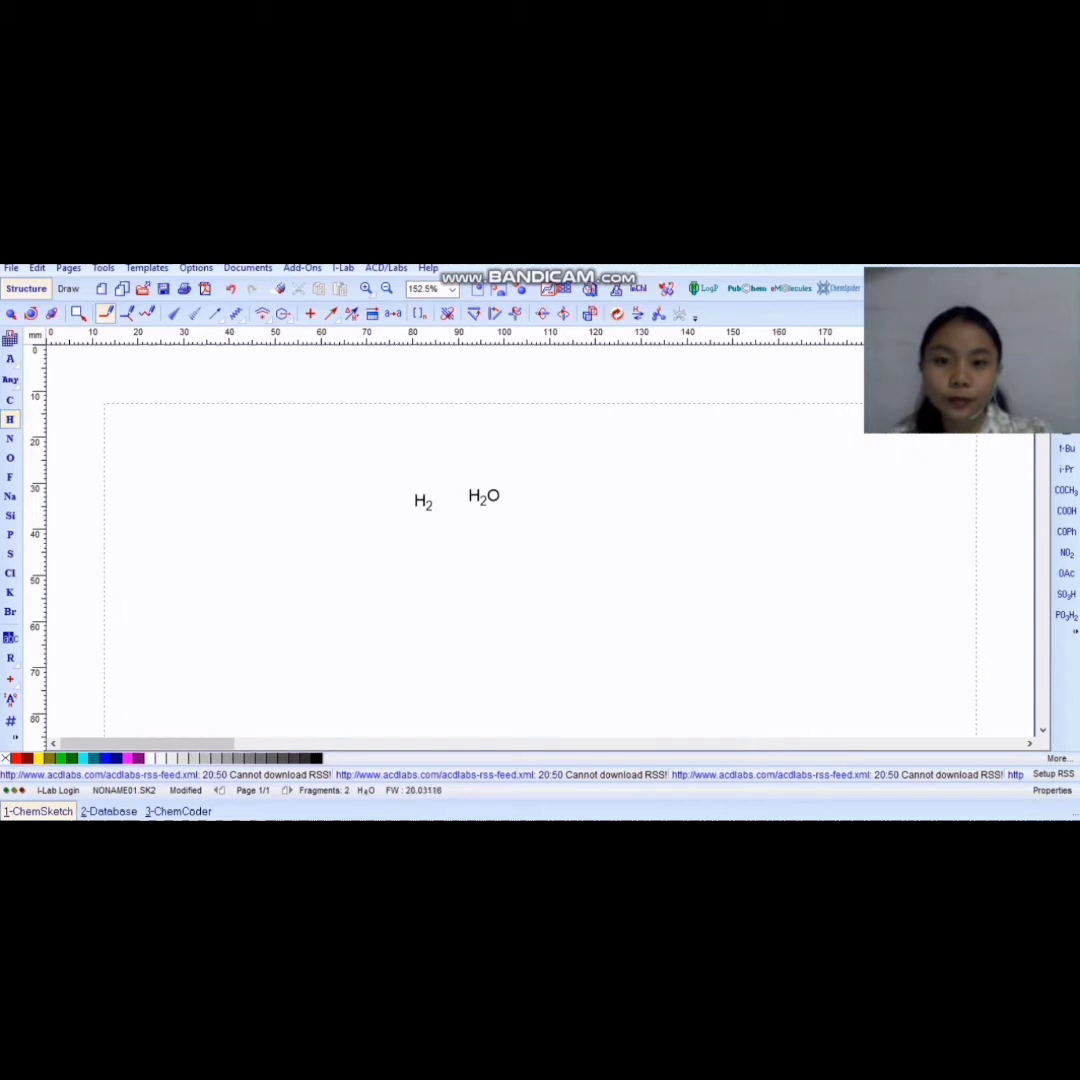
click(549, 500)
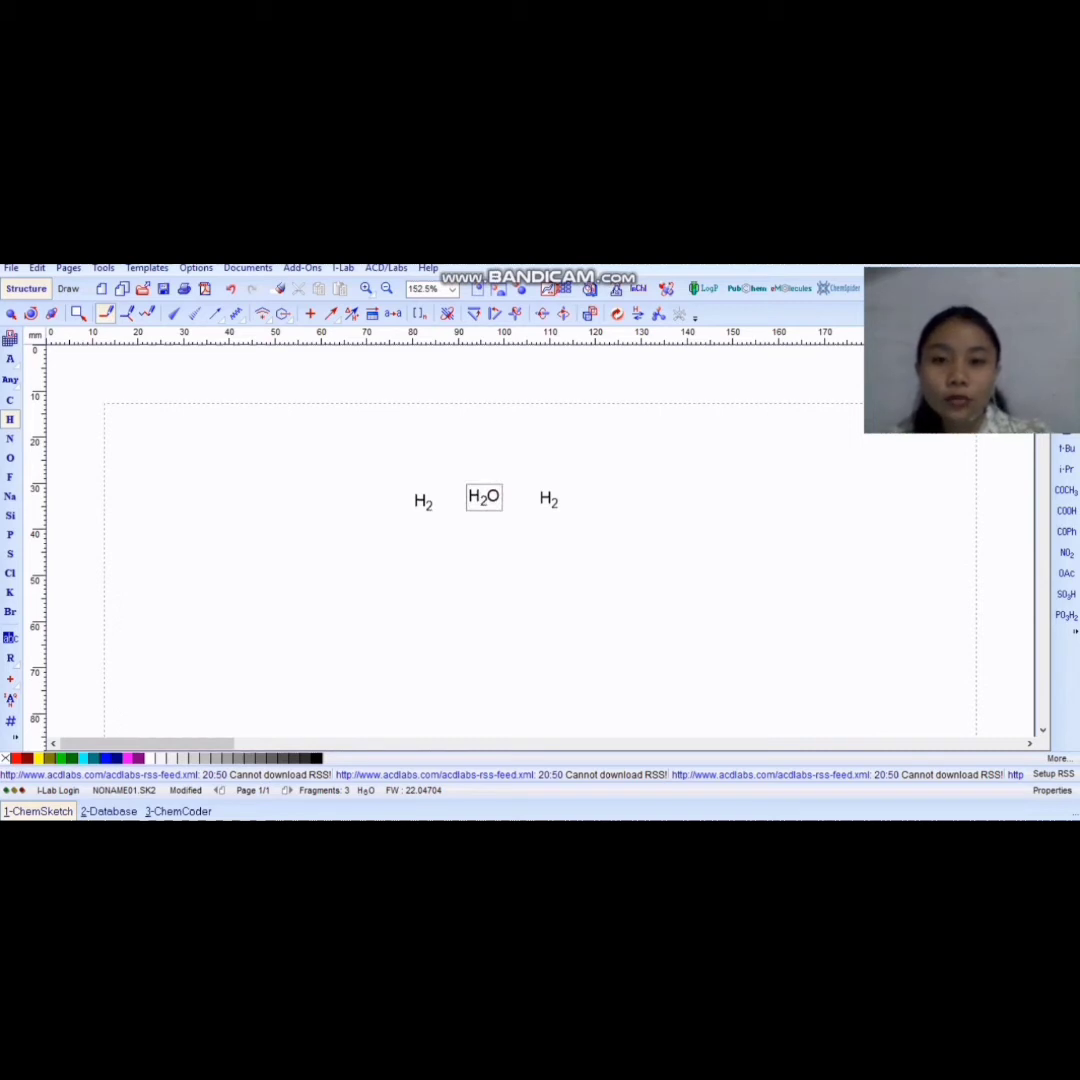
Step: Bond the oxygen to both hydrogens and run 3D Optimization on the water molecule without removing its hydrogens
drag(484, 497, 421, 500)
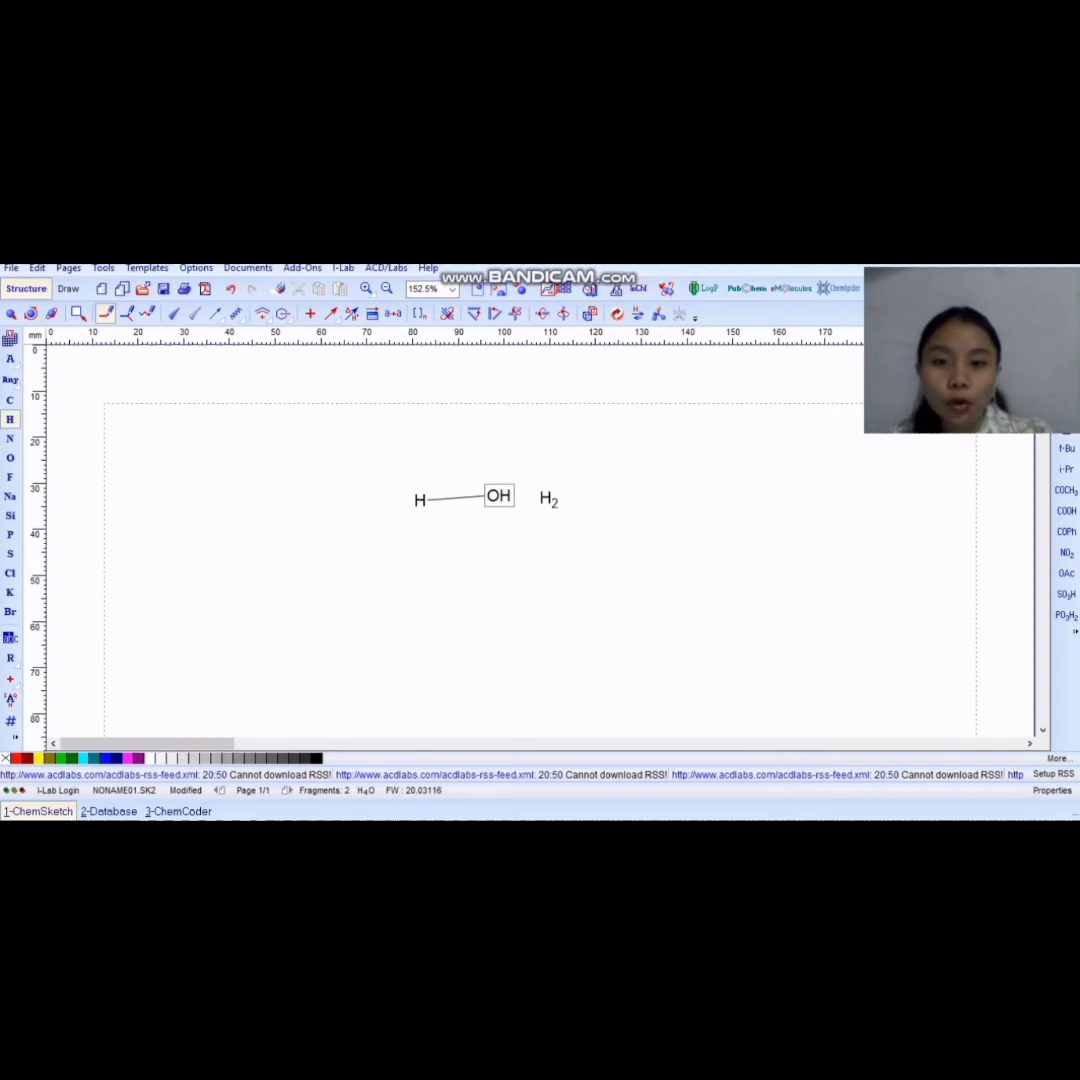
drag(498, 496, 549, 499)
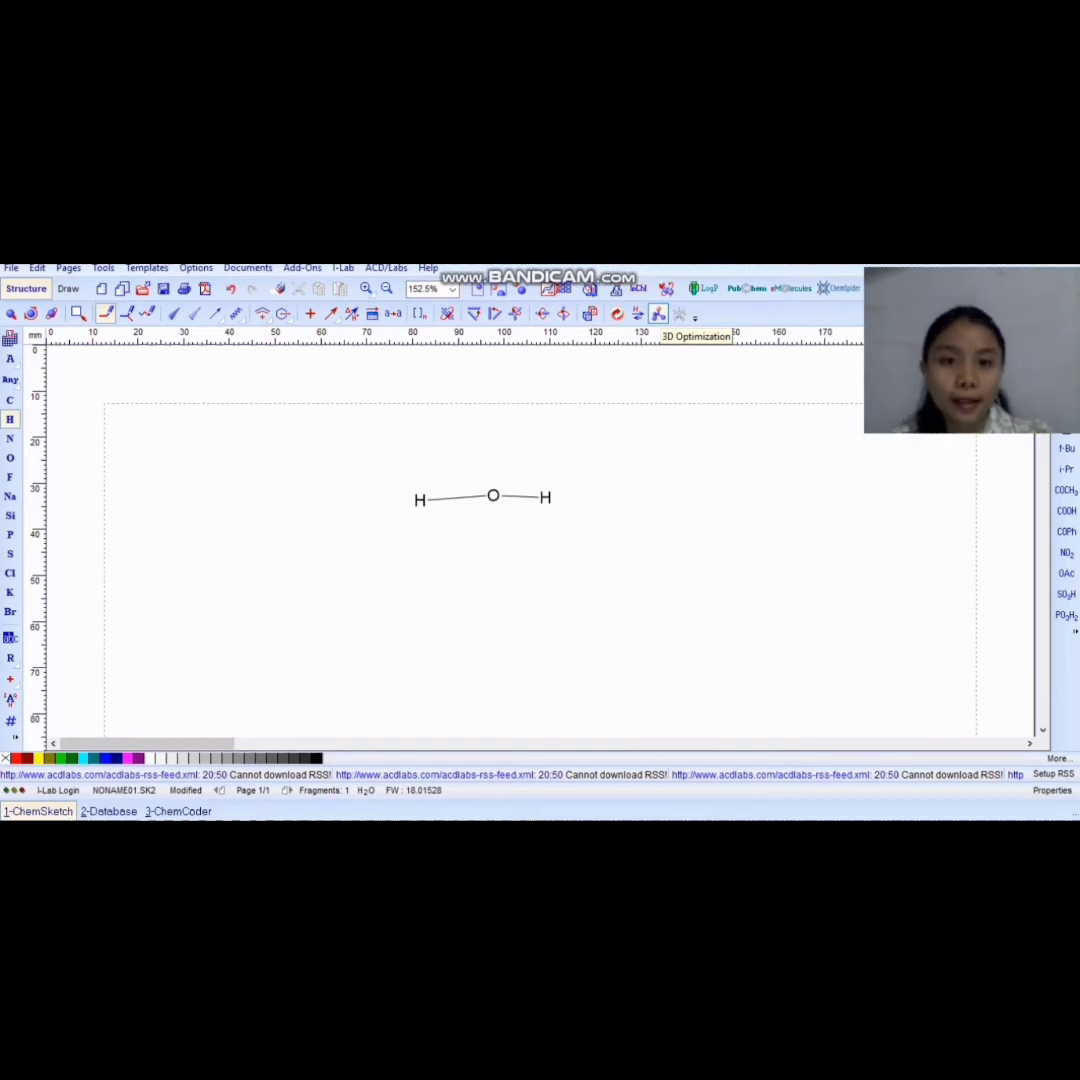
click(658, 314)
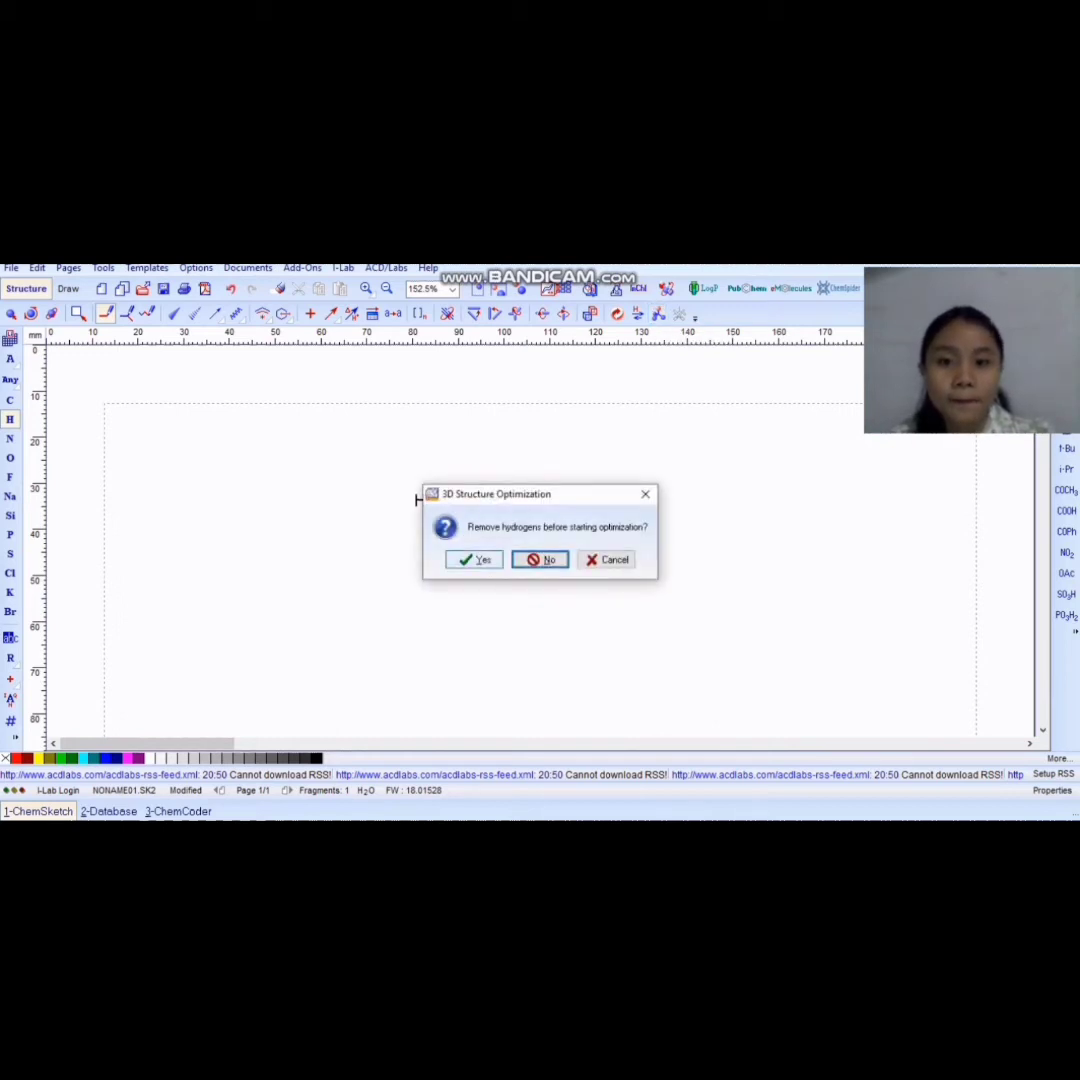
click(540, 560)
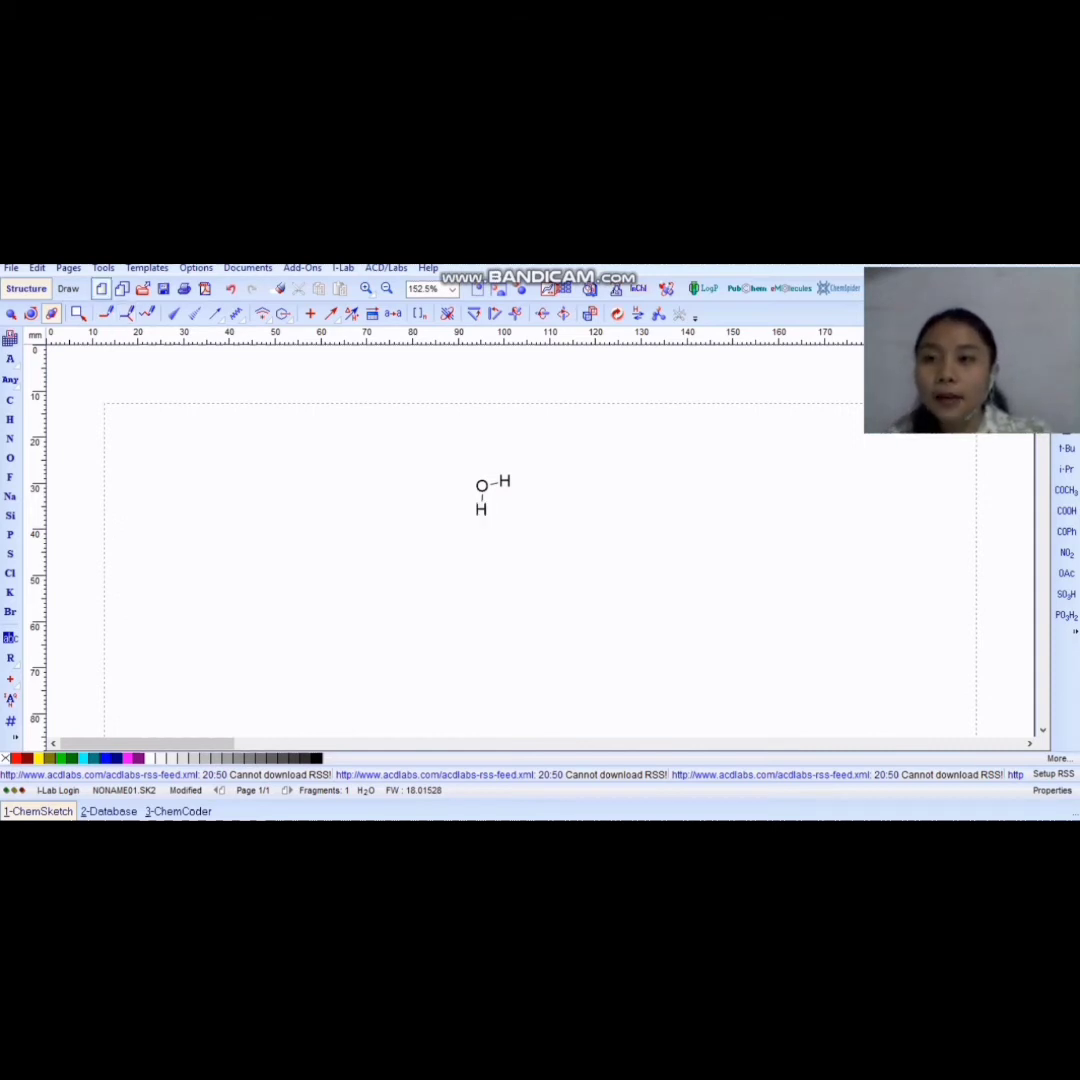
Step: Calculate all properties of the water molecule and read through the complete list of results
click(103, 268)
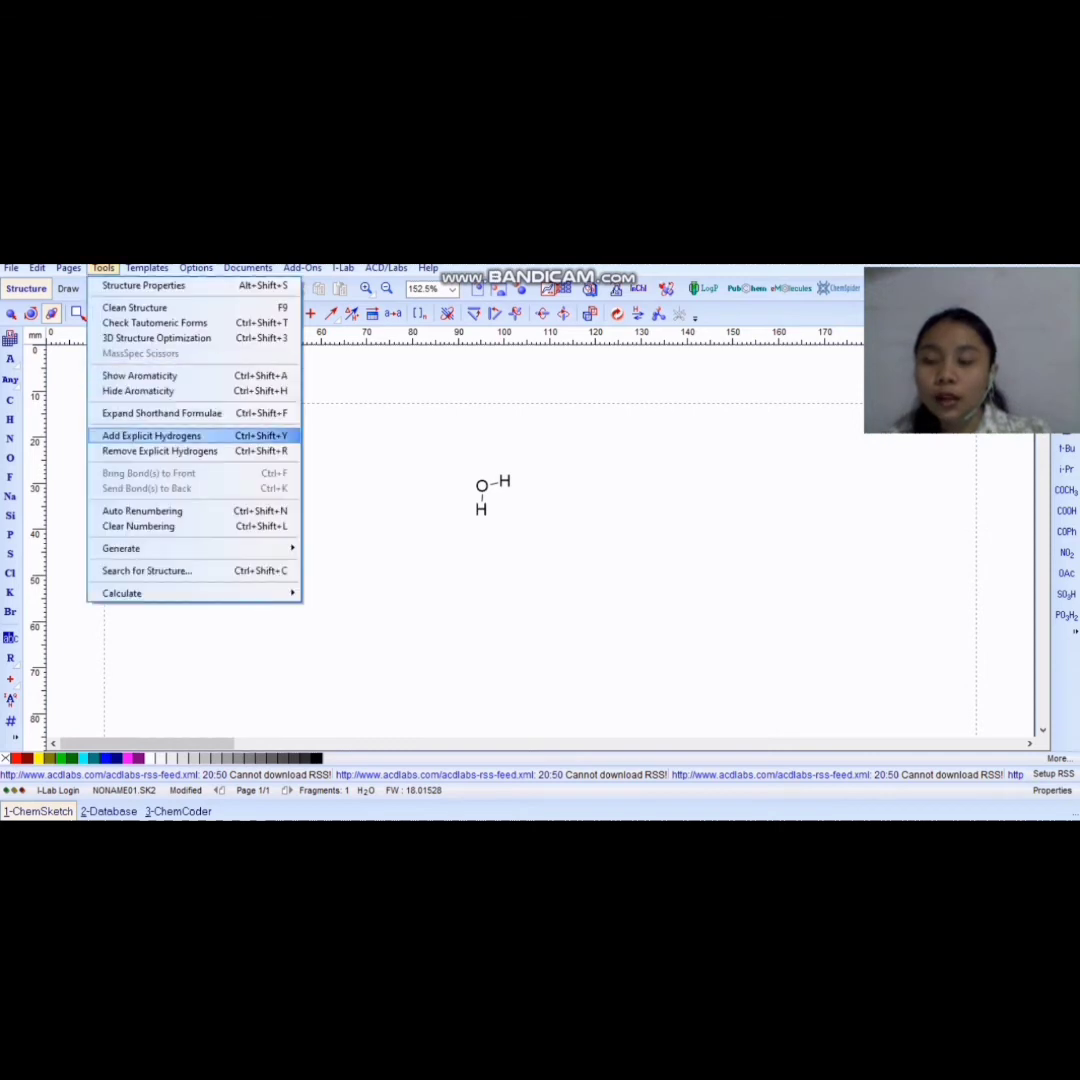
mouse_move(122, 593)
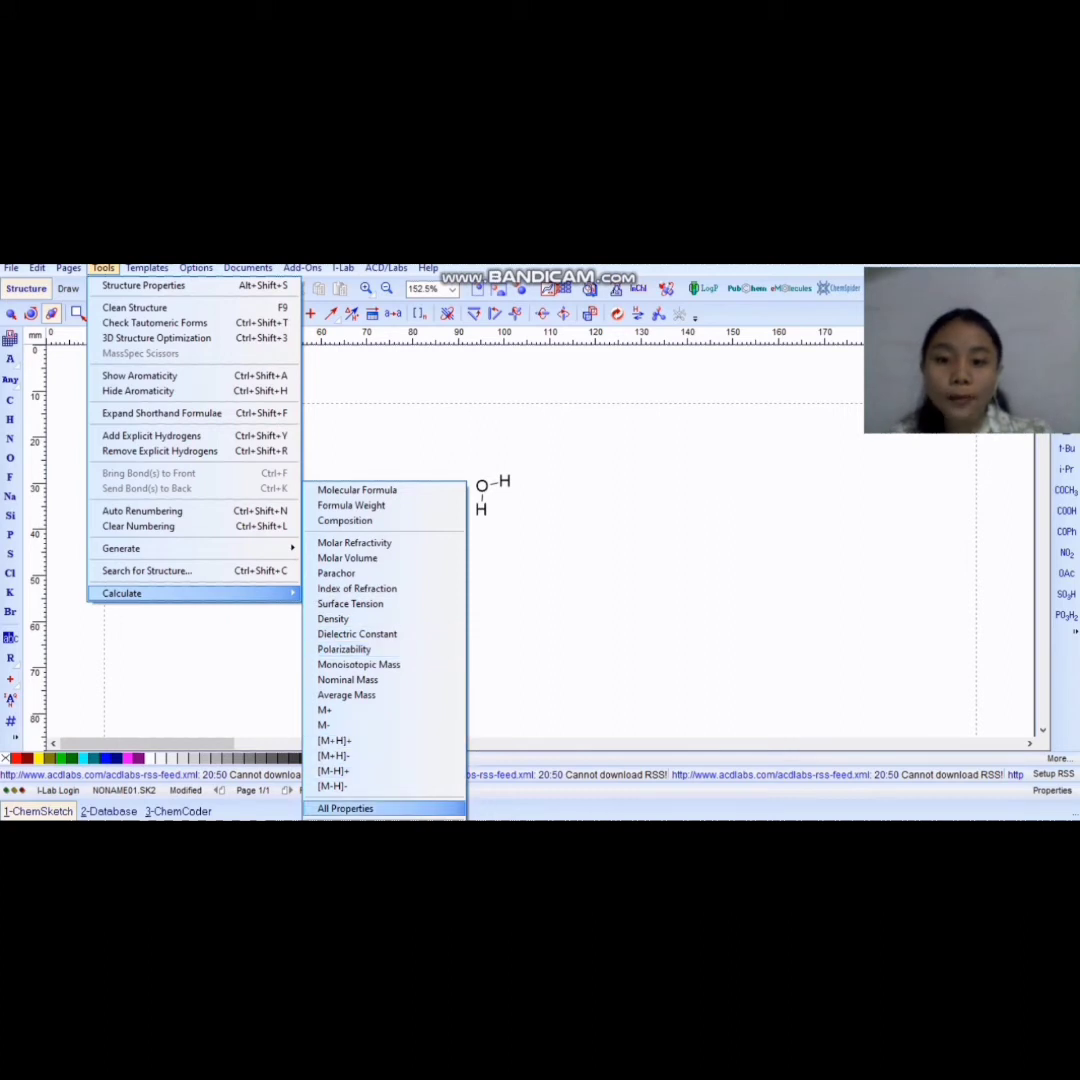
click(345, 808)
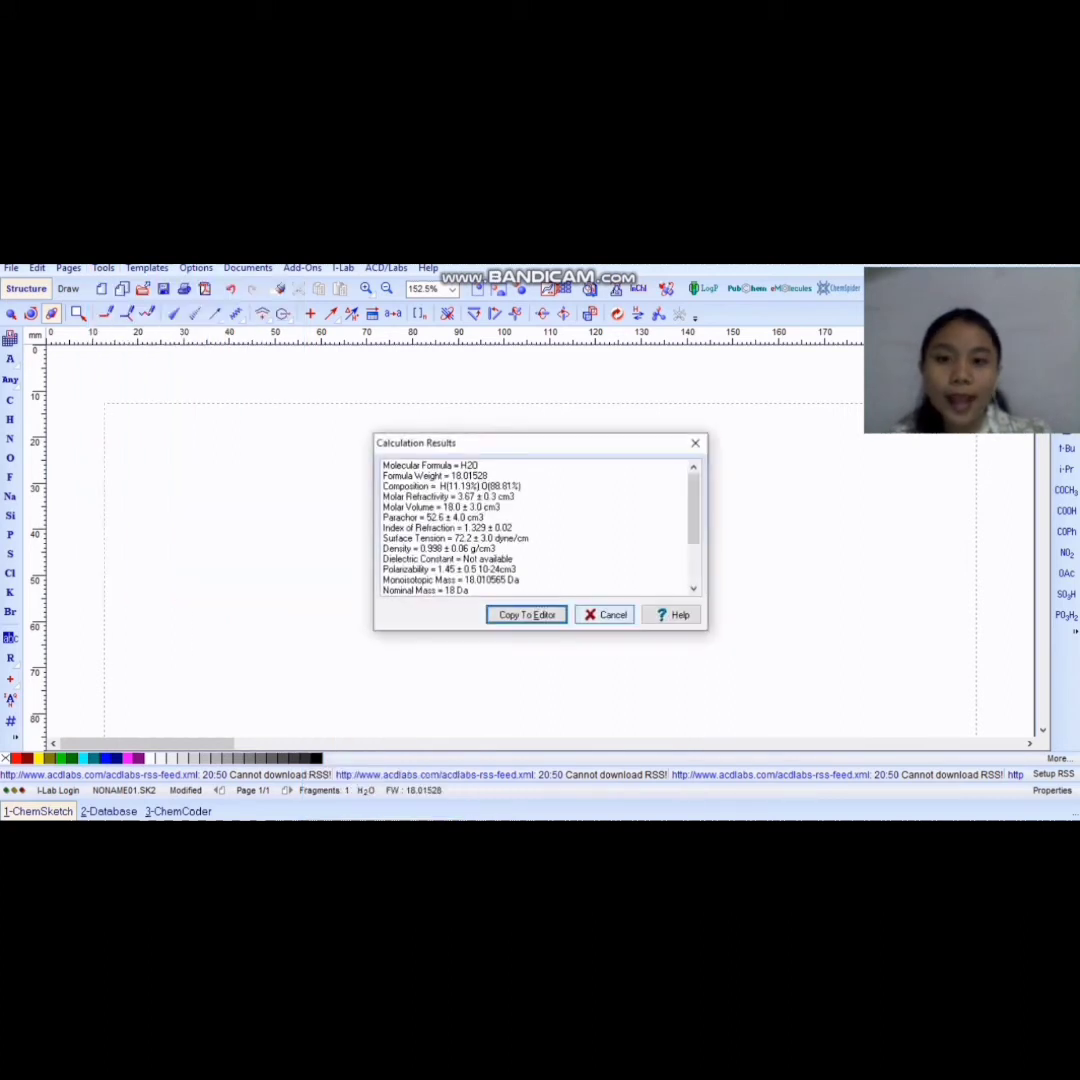
scroll(537, 527, down, 3)
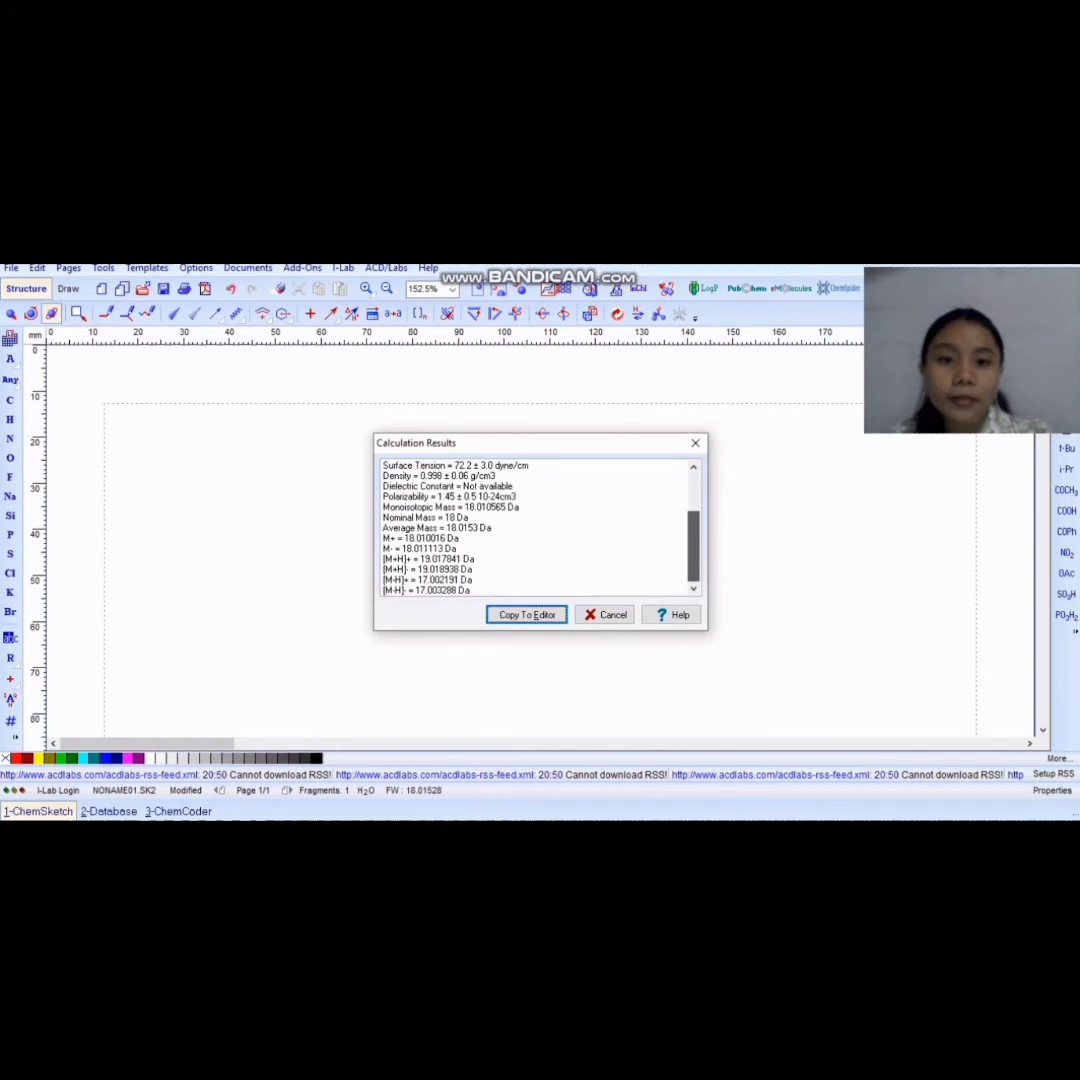
scroll(537, 527, up, 2)
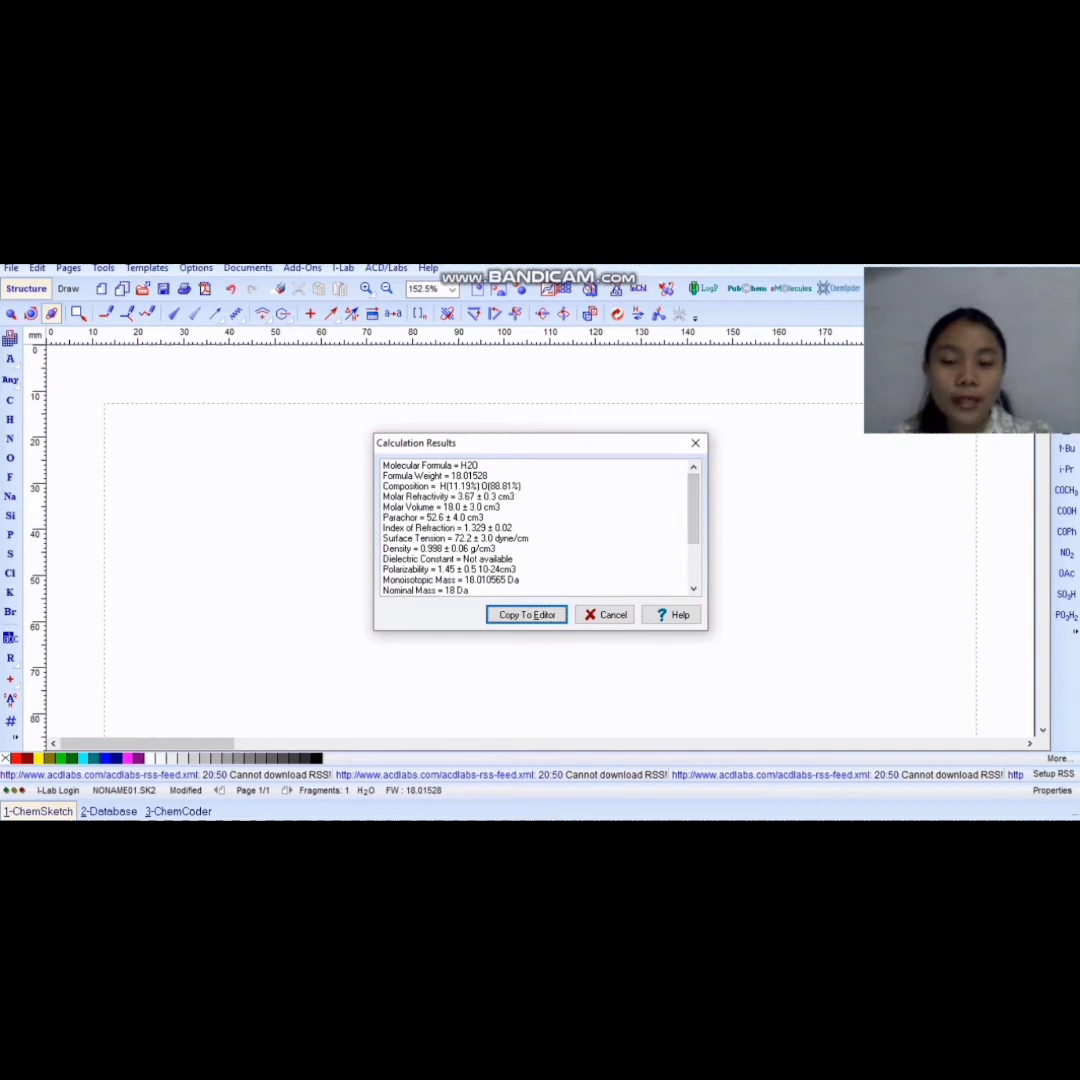
Step: Copy the calculated properties onto the page beside the water molecule, and undo their placement
key(Return)
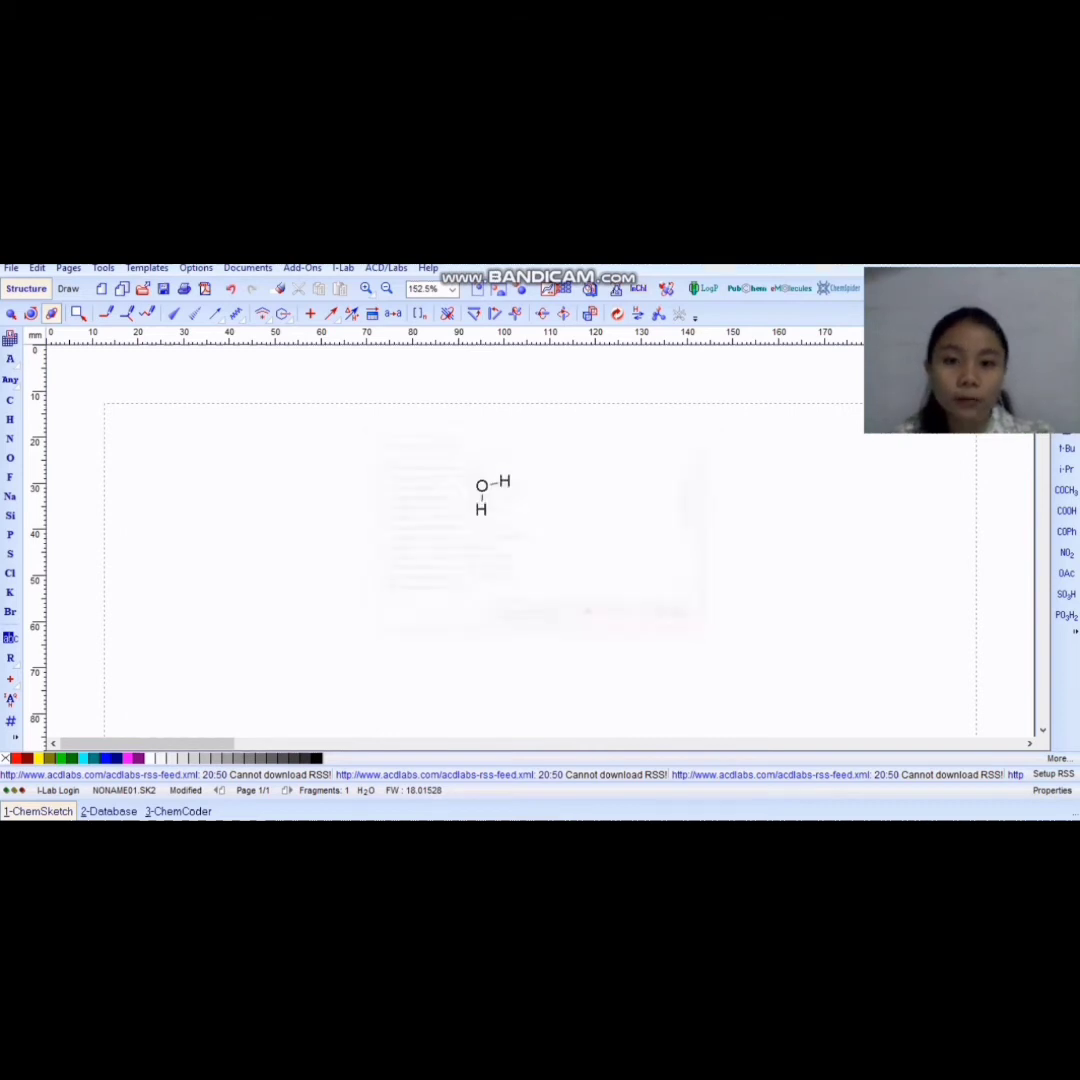
drag(830, 495, 838, 422)
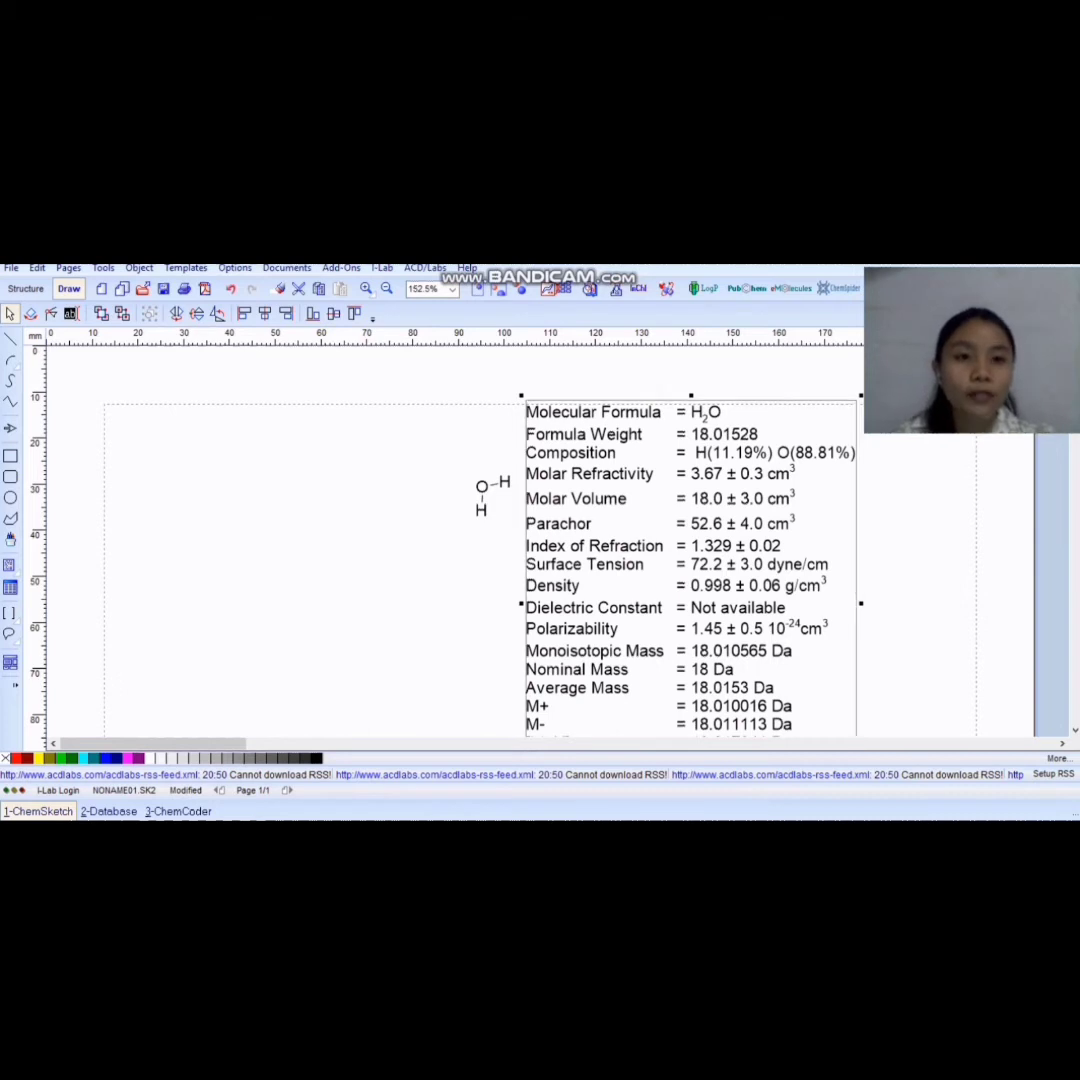
key(ctrl+z)
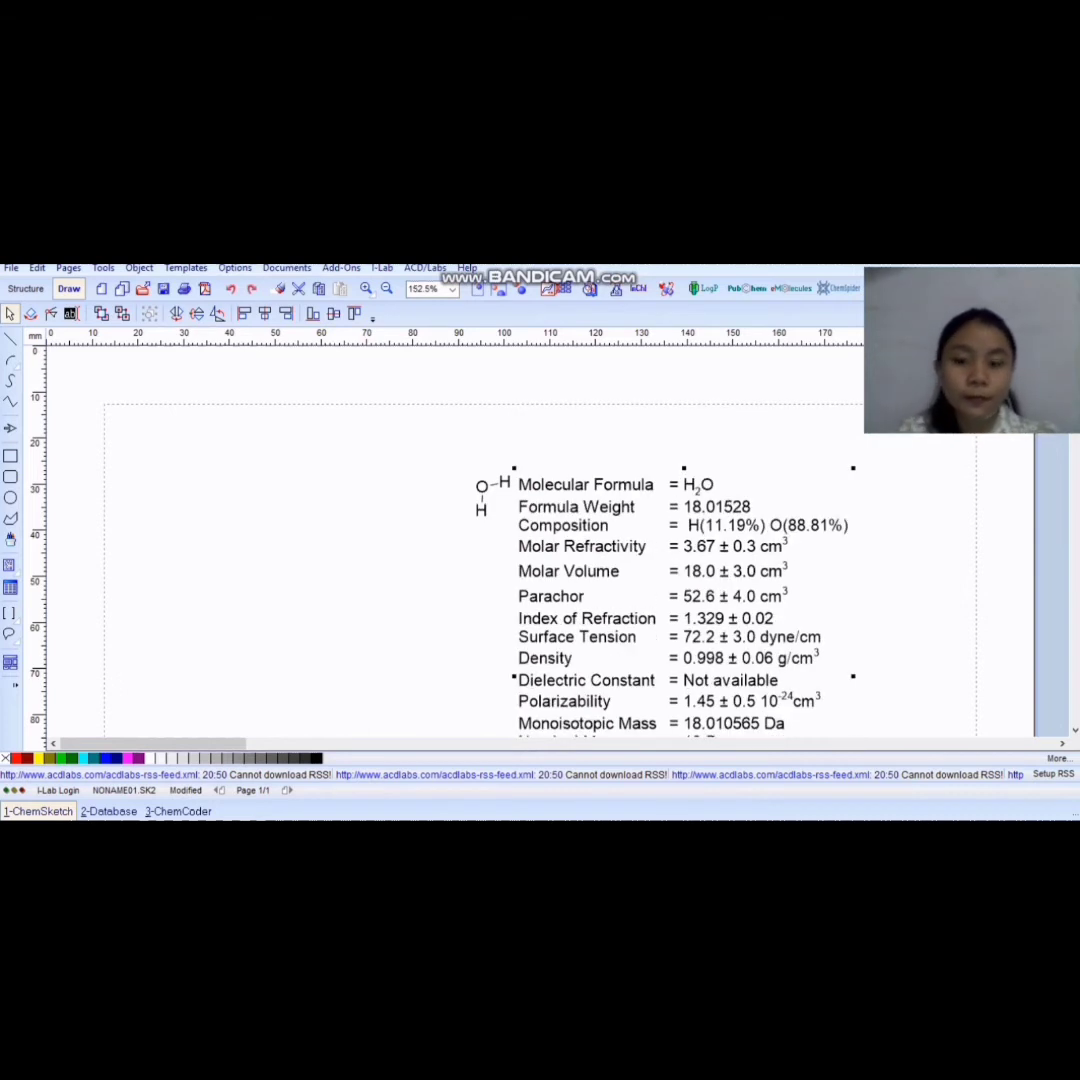
key(ctrl+z)
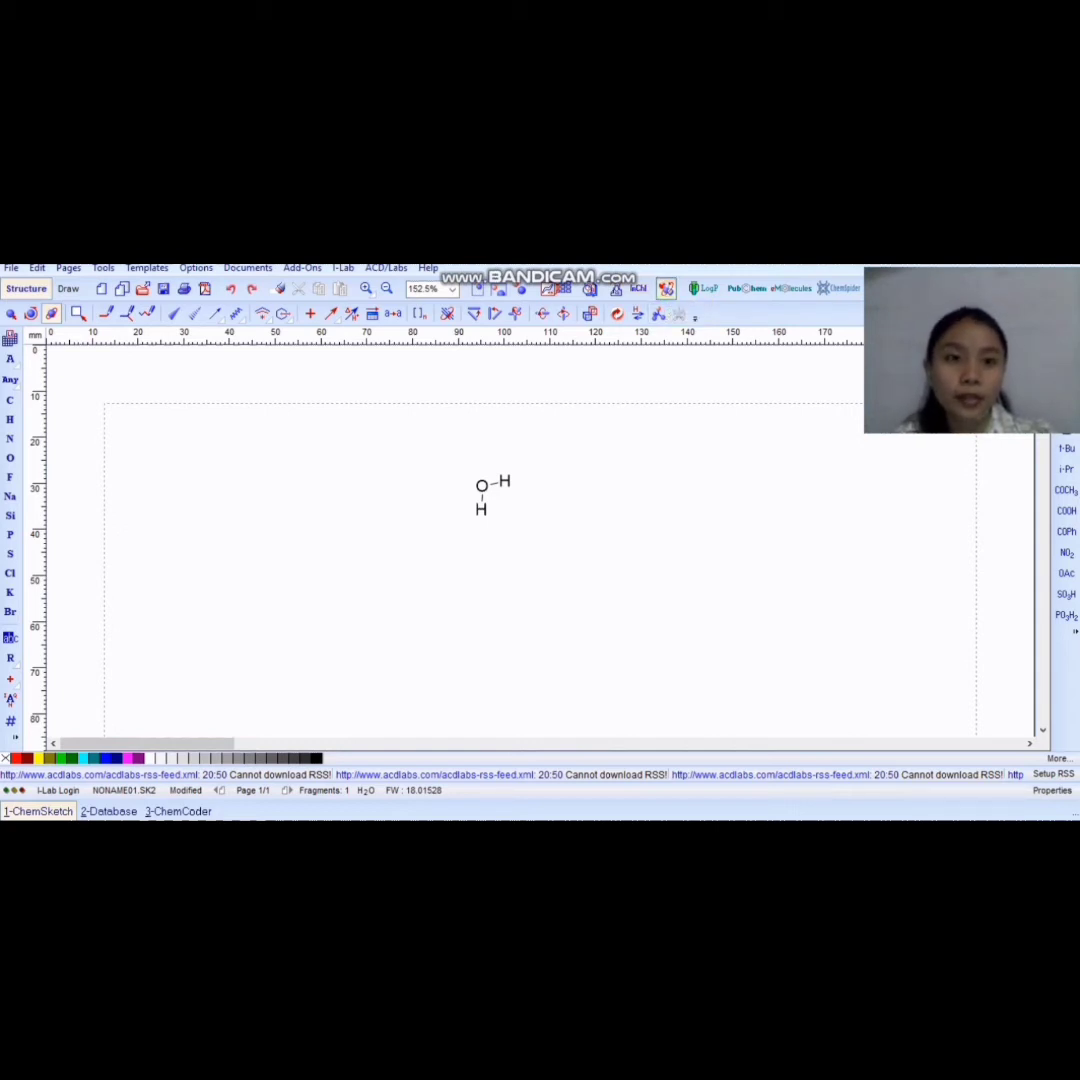
Step: Switch to the 3D Viewer with the water molecule, display it as balls and sticks, and rotate it so the oxygen sits below the hydrogens
click(666, 289)
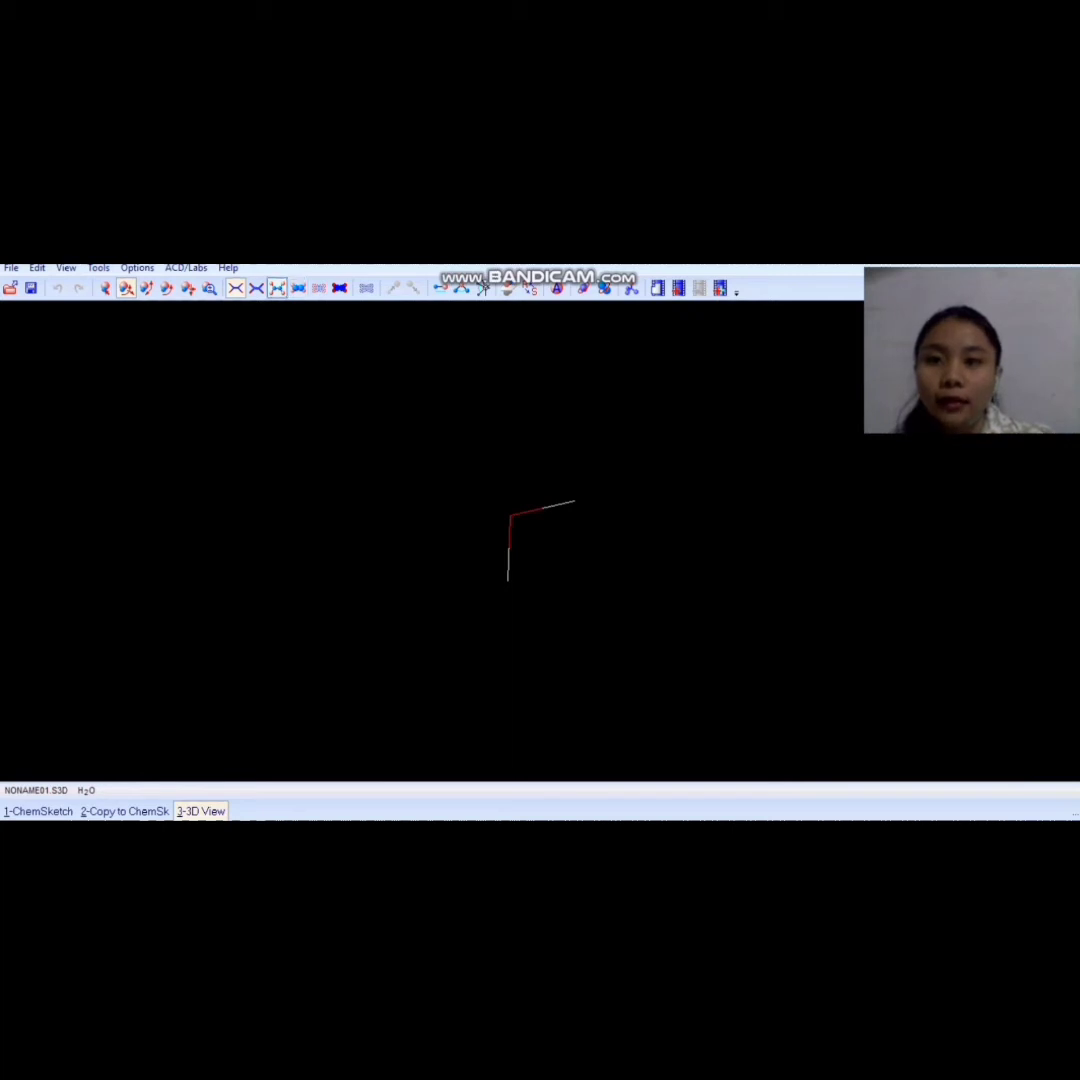
click(277, 288)
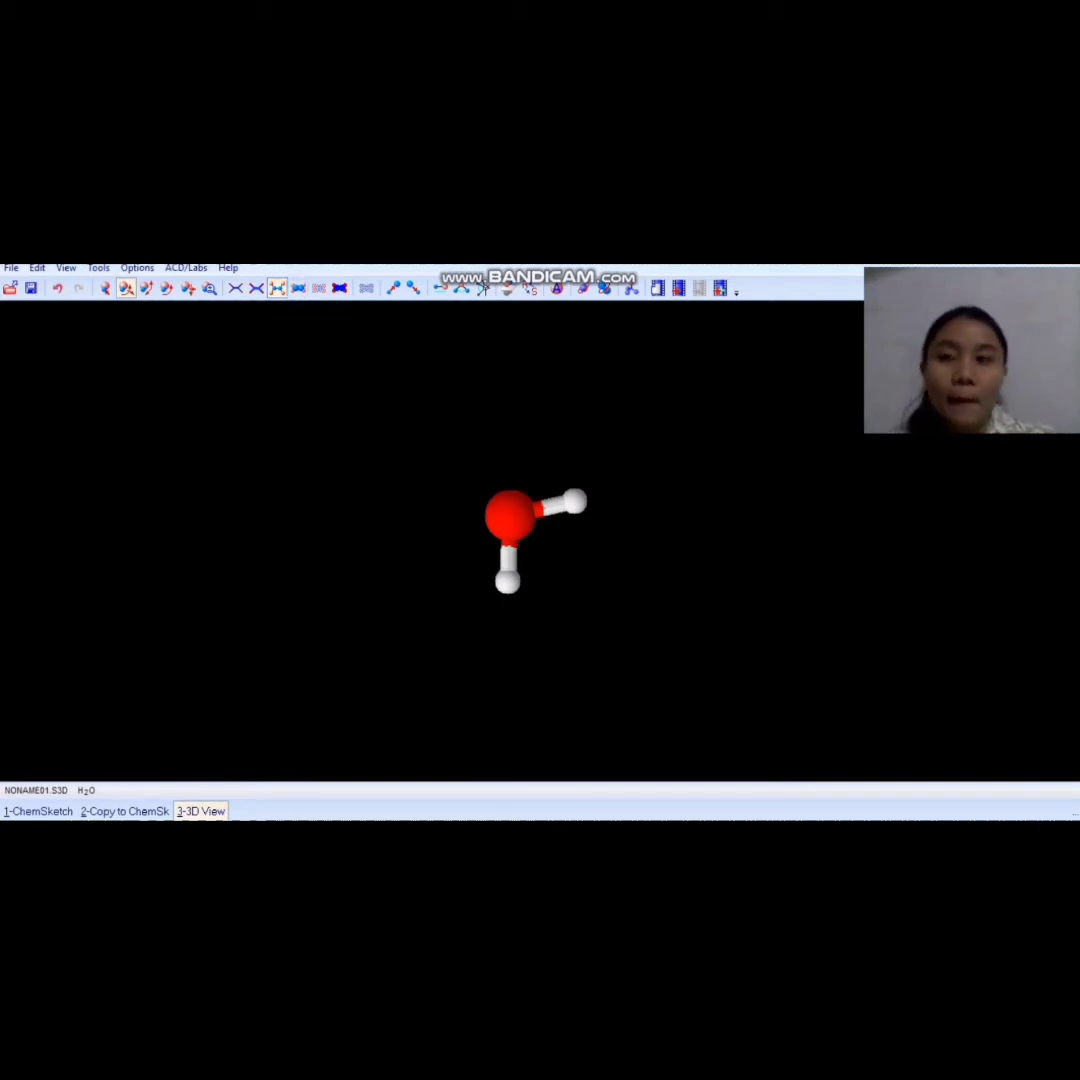
drag(530, 528, 518, 562)
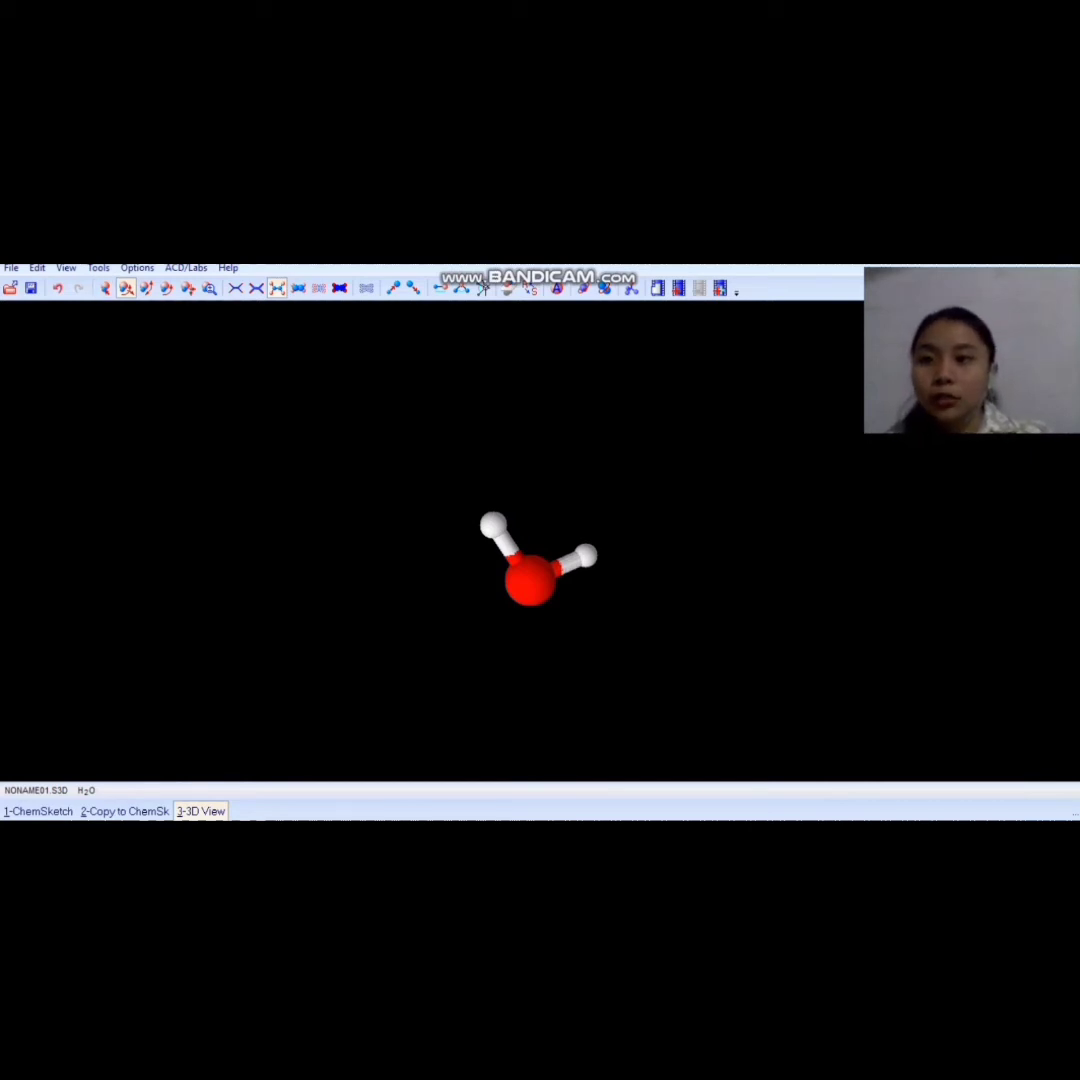
Step: Label all atoms of the 3D water model and inspect the oxygen and a hydrogen atom
click(66, 268)
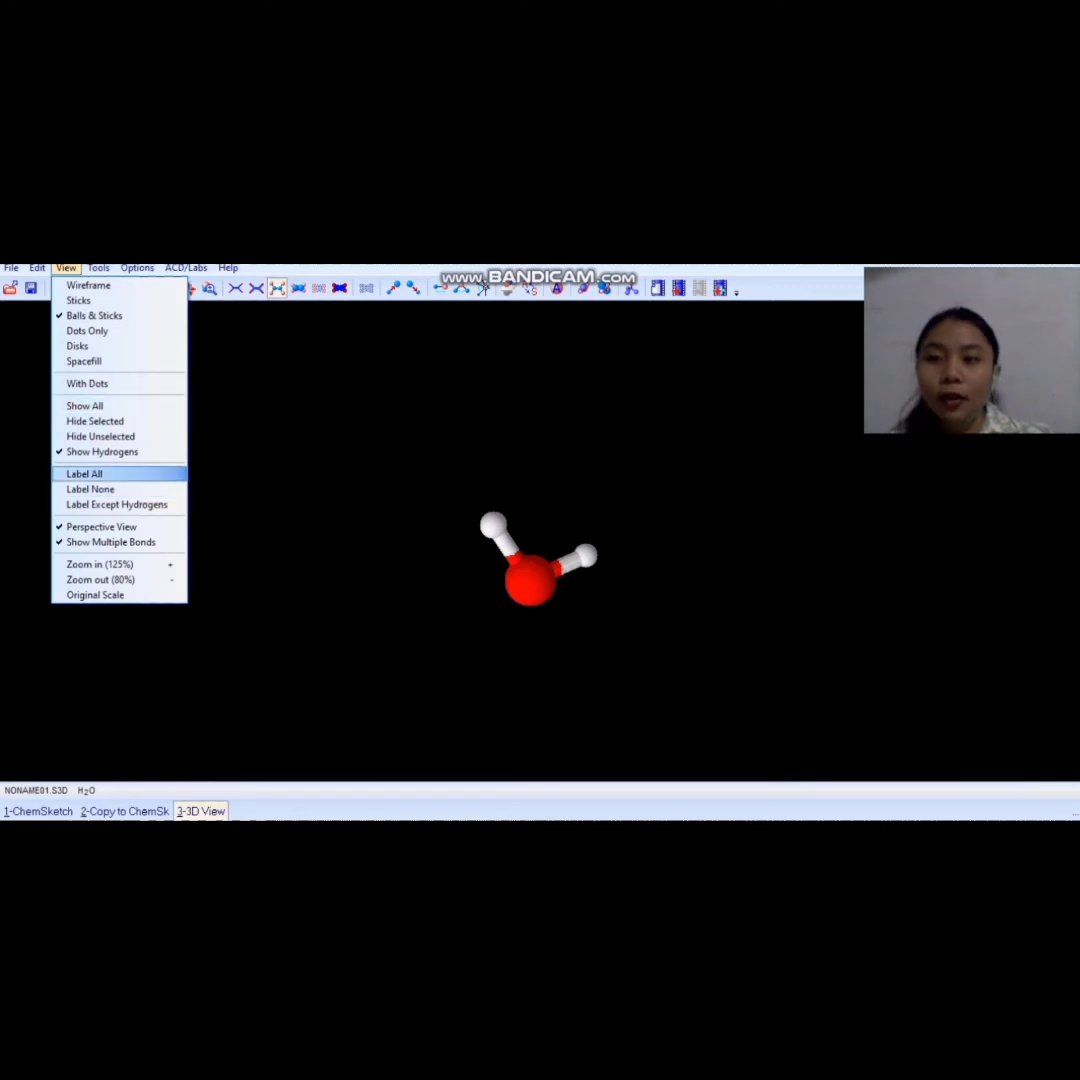
click(84, 474)
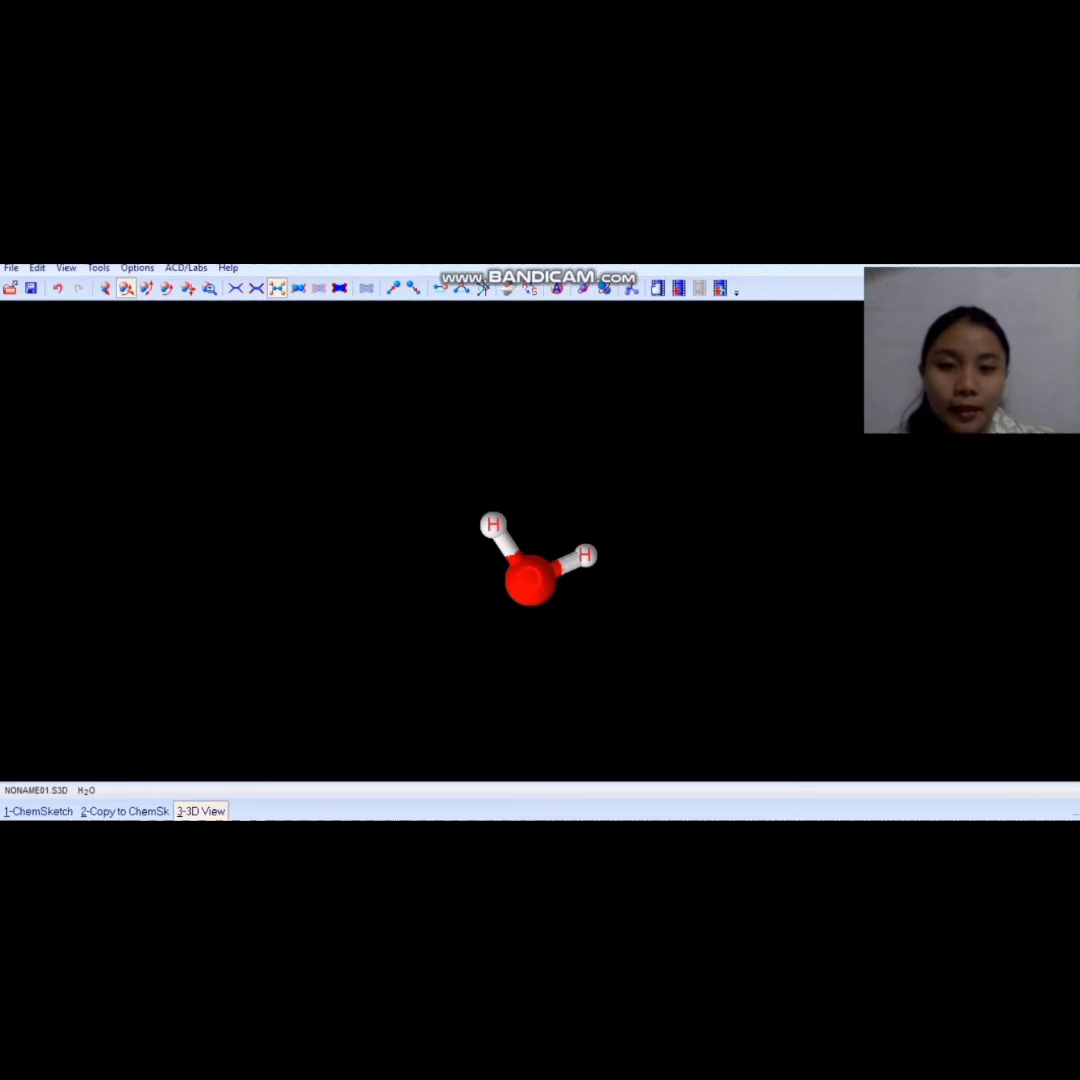
mouse_move(524, 574)
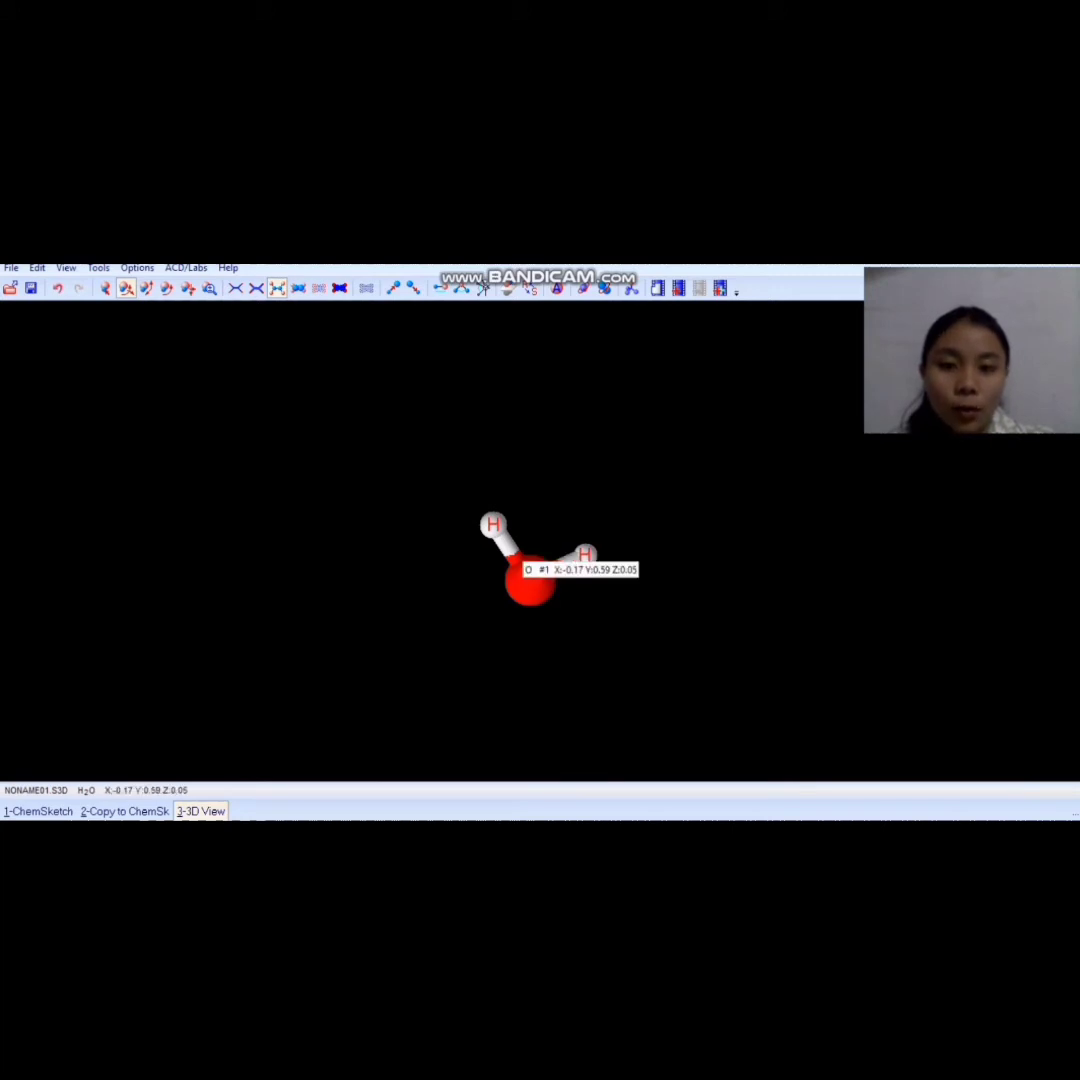
mouse_move(492, 523)
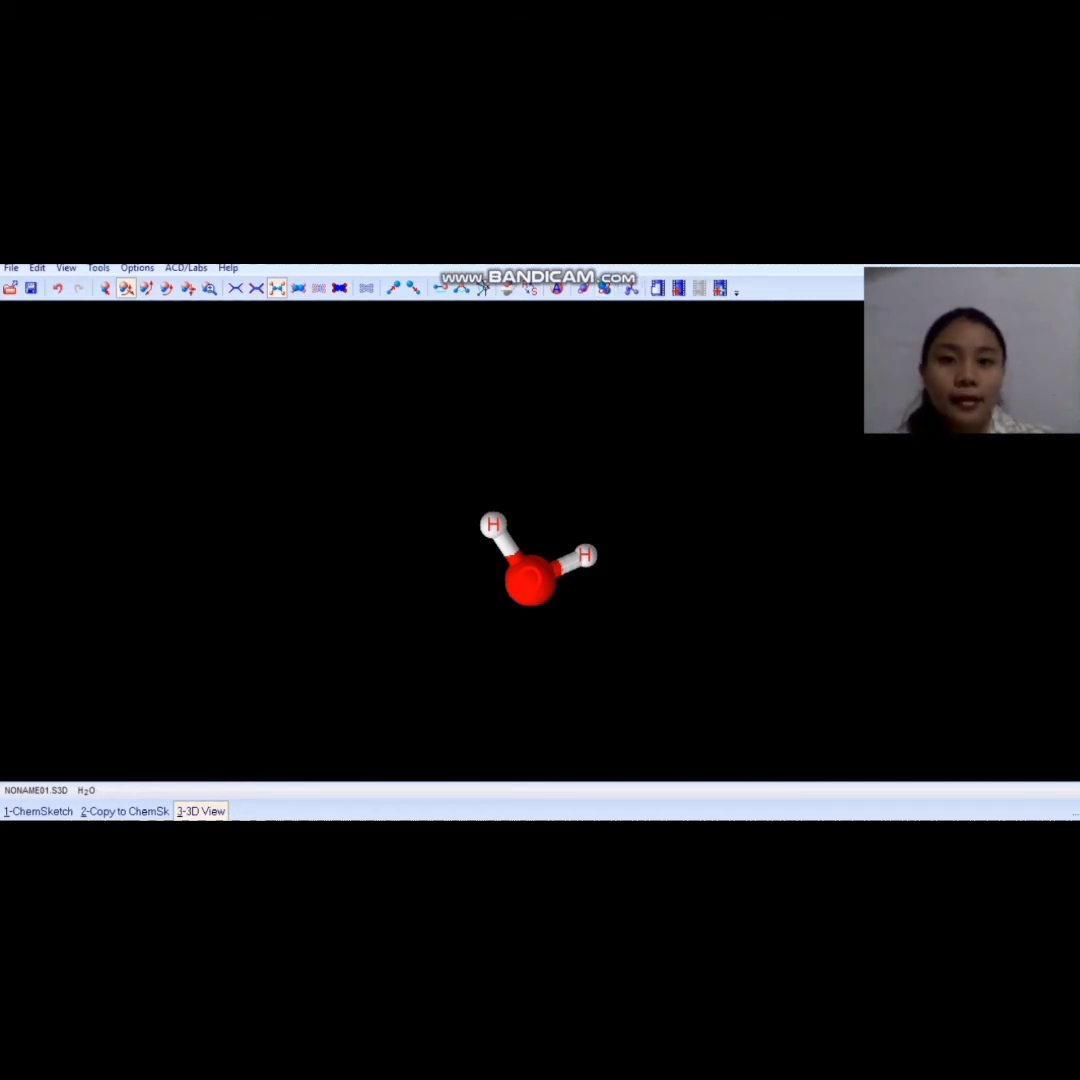
Step: Start automatic rotation with changing display styles and examine the labelled water model from different angles
click(604, 289)
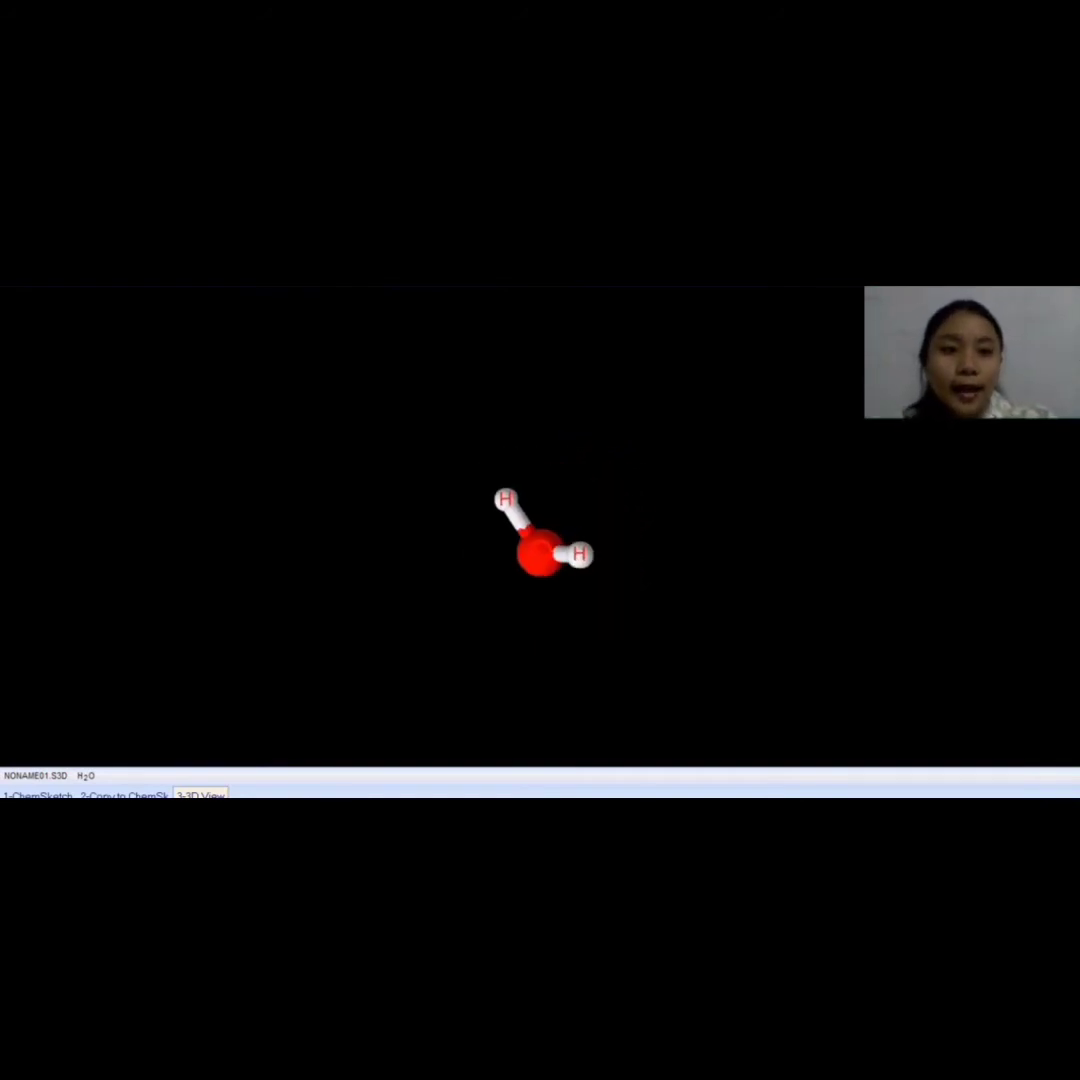
mouse_move(522, 553)
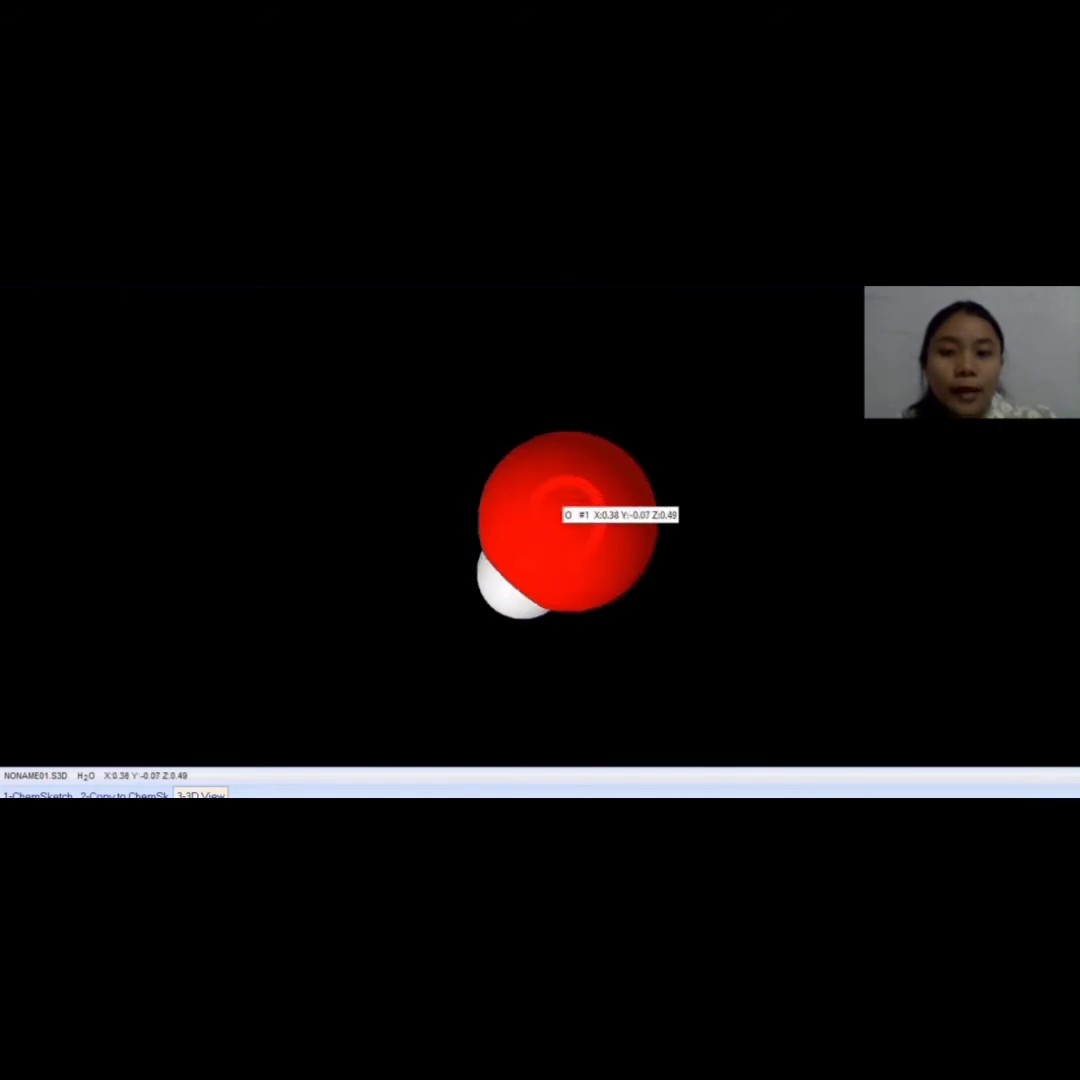
mouse_move(618, 507)
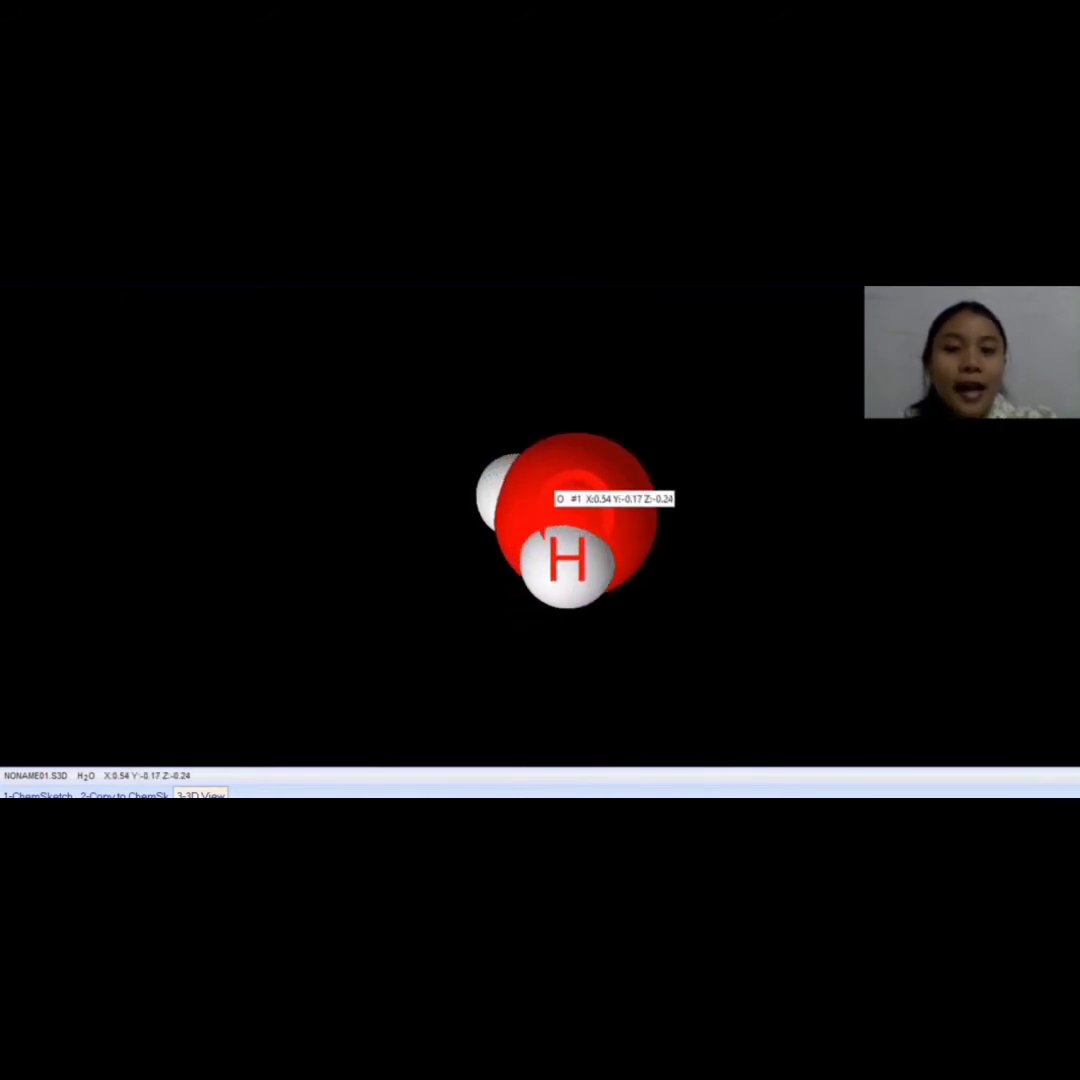
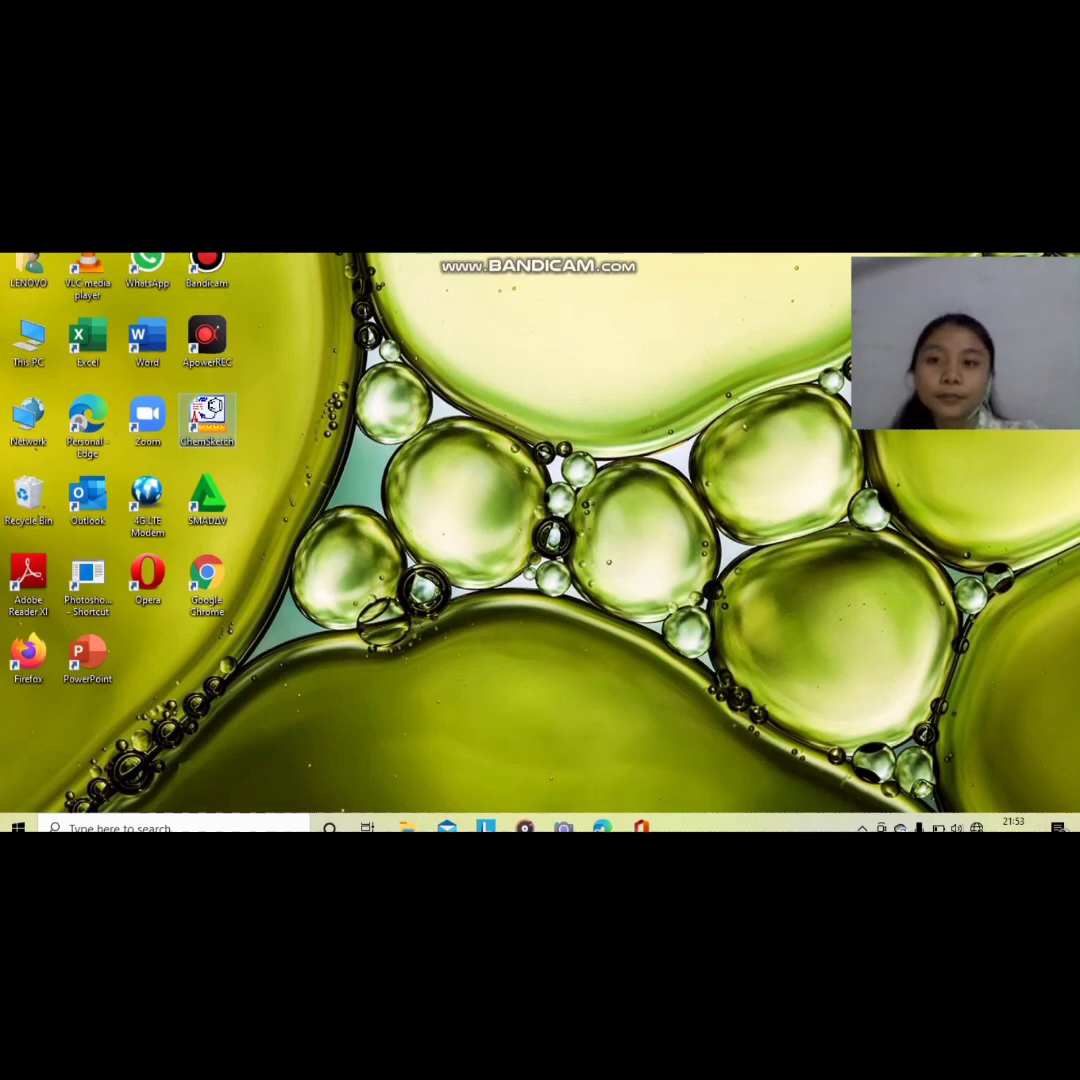
Step: Launch ChemSketch from the desktop and dismiss both of its startup messages
double_click(207, 420)
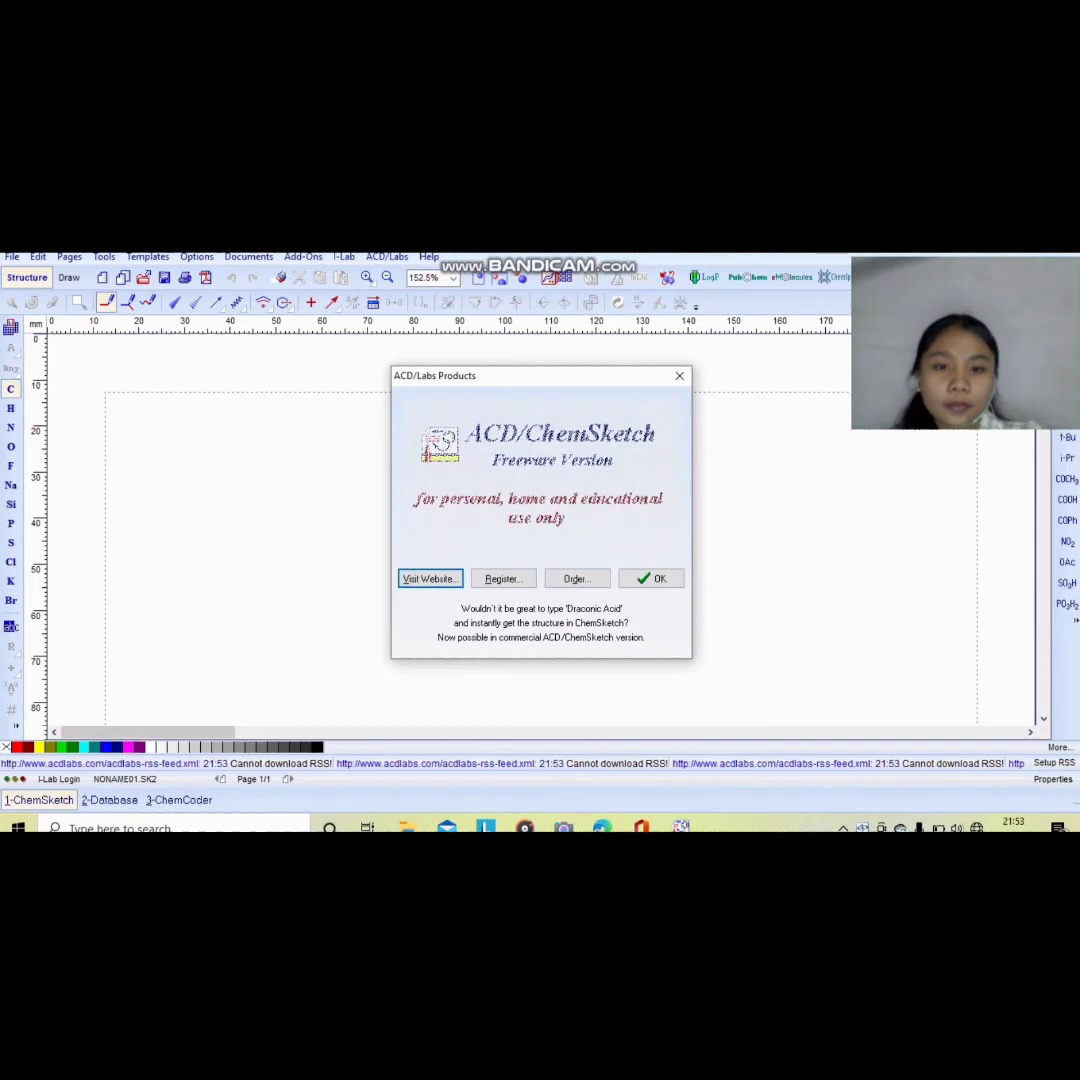
click(651, 578)
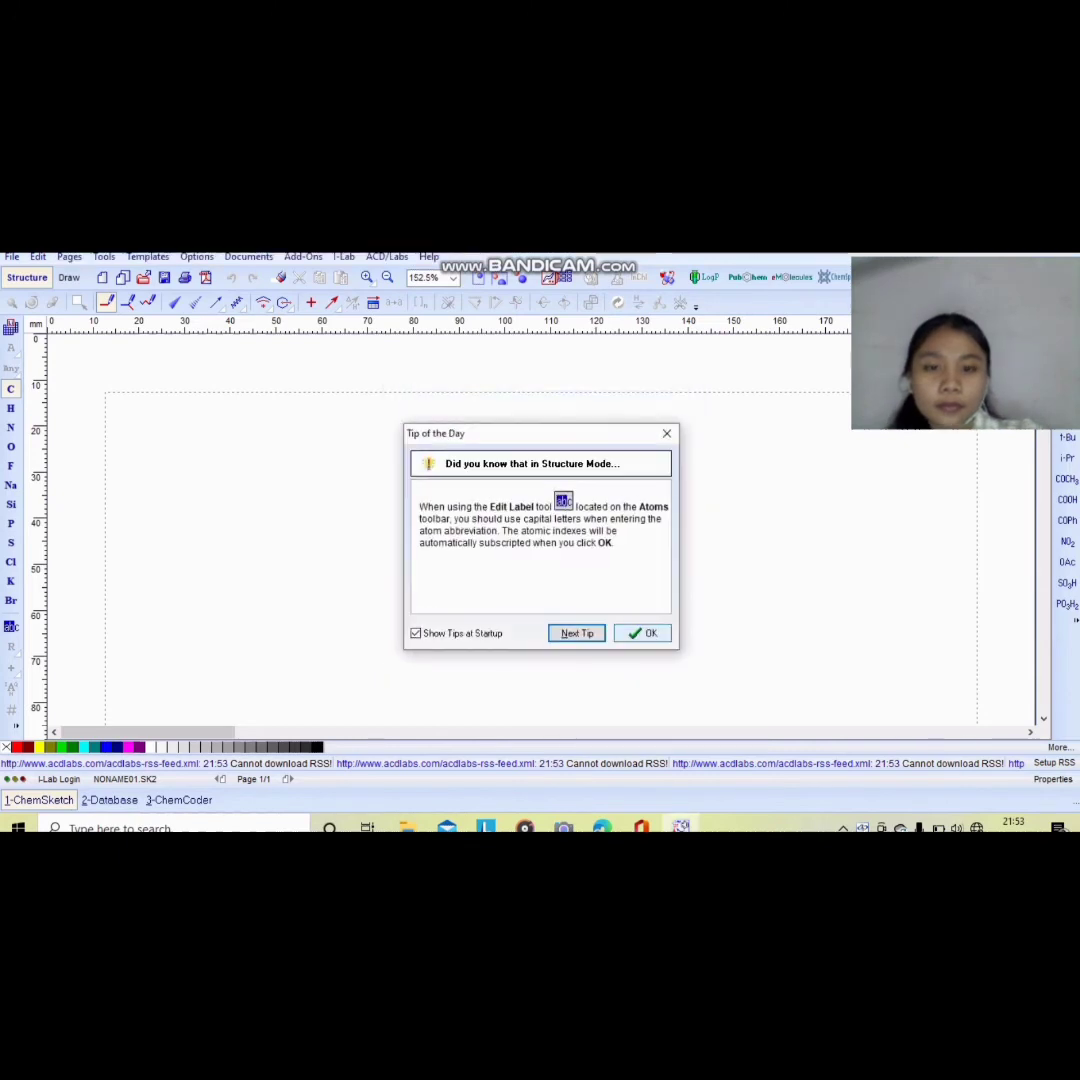
click(641, 632)
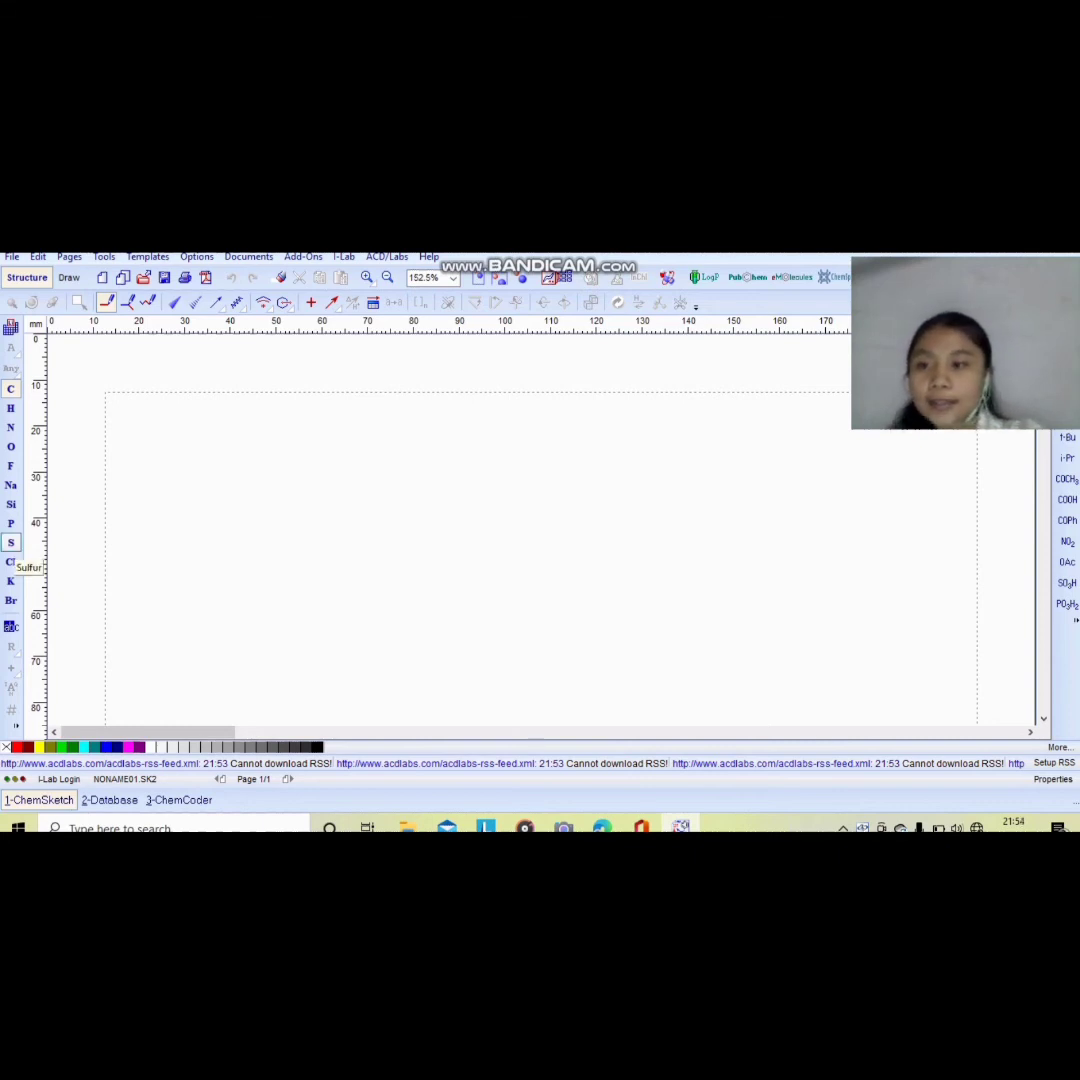
Step: Place a sulfur atom near the upper middle of the page and four fluorine atoms around it on all four sides
click(11, 543)
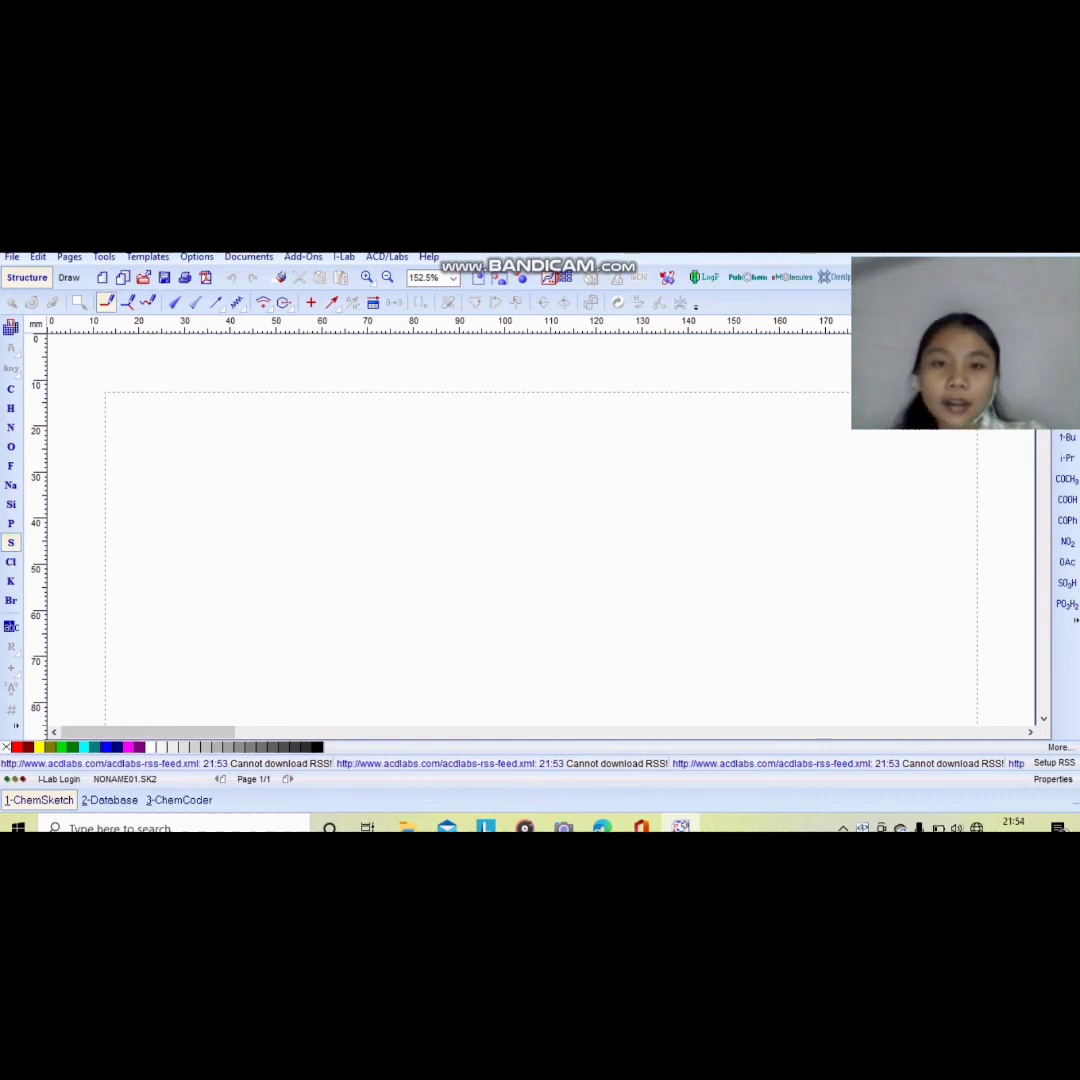
click(518, 503)
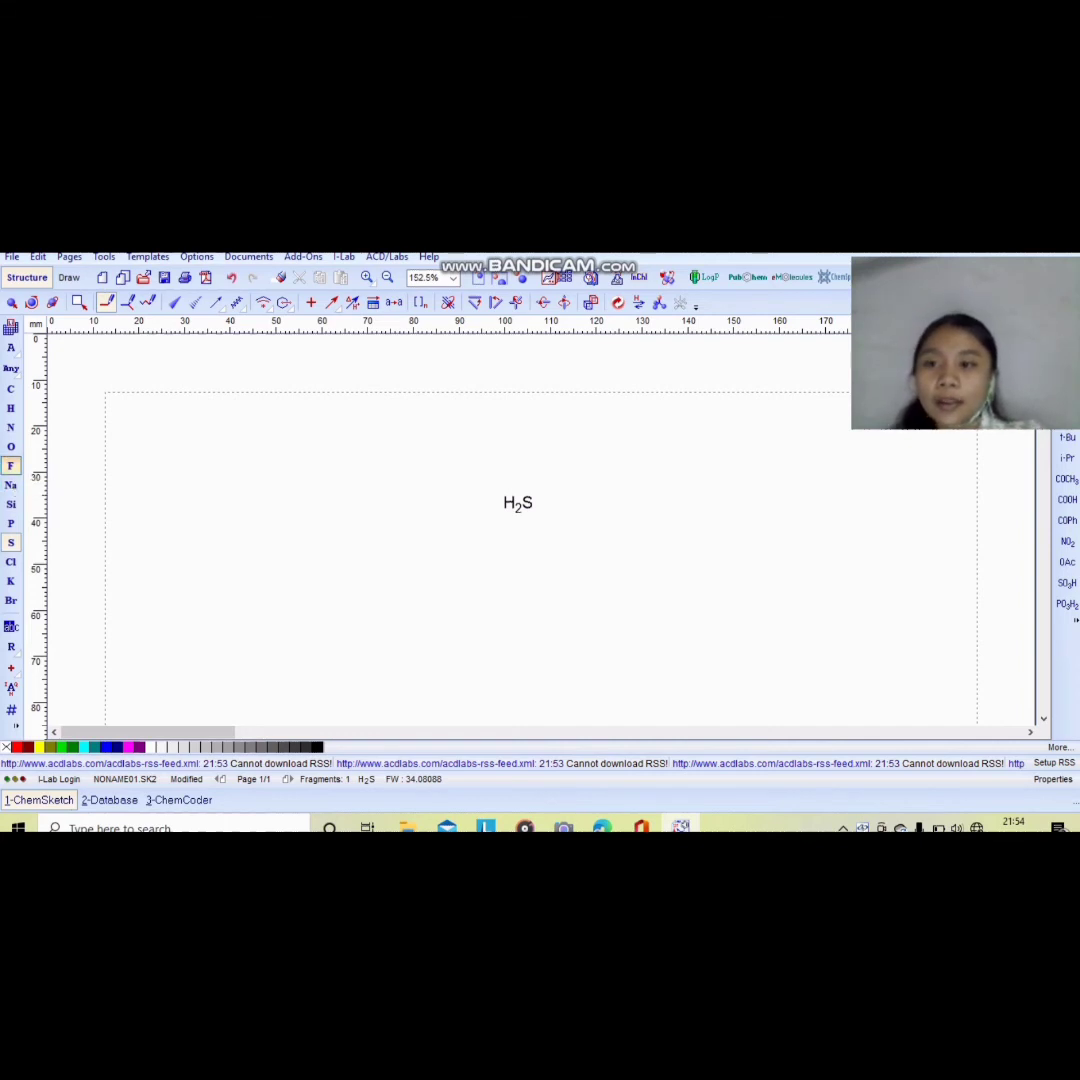
click(10, 466)
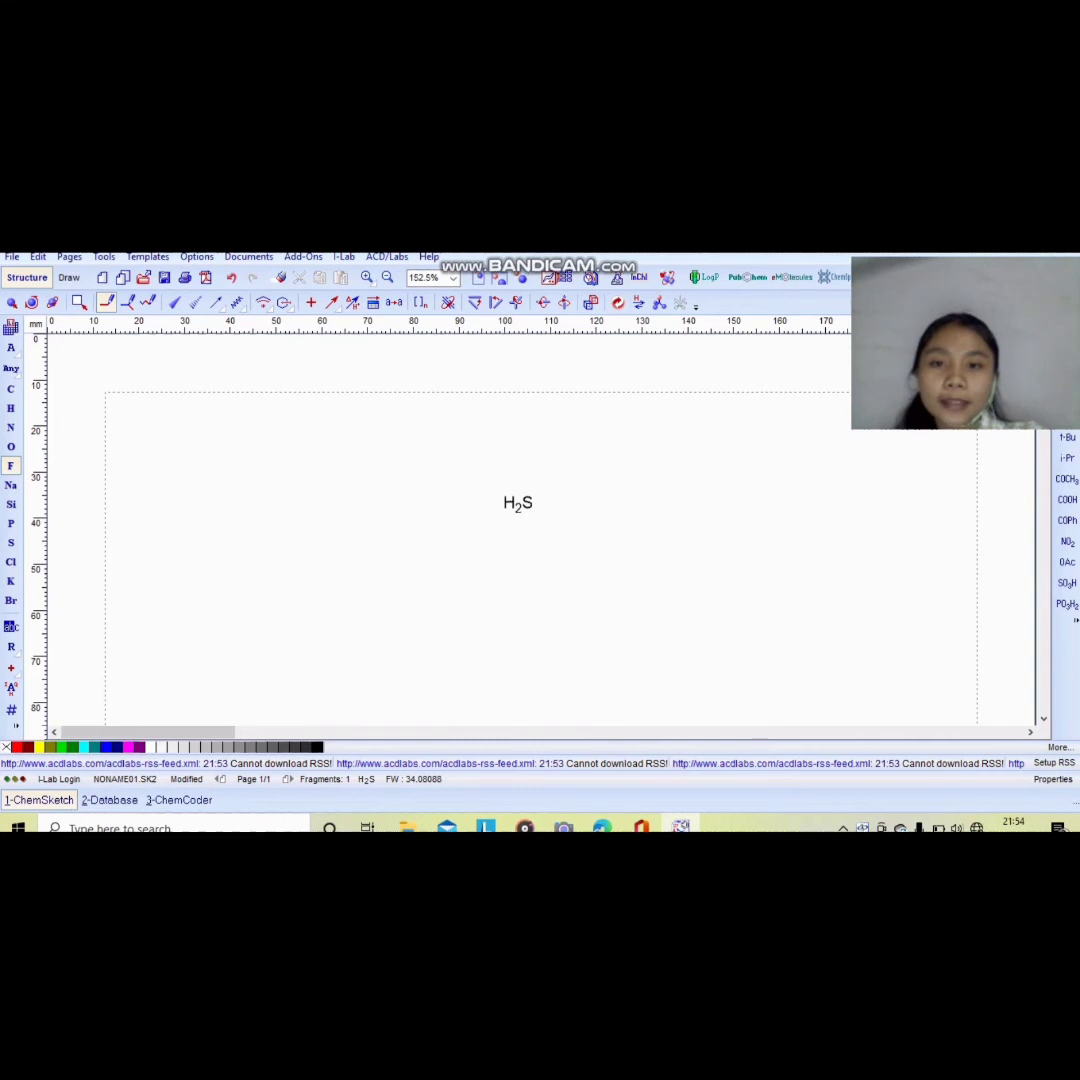
click(440, 502)
click(588, 502)
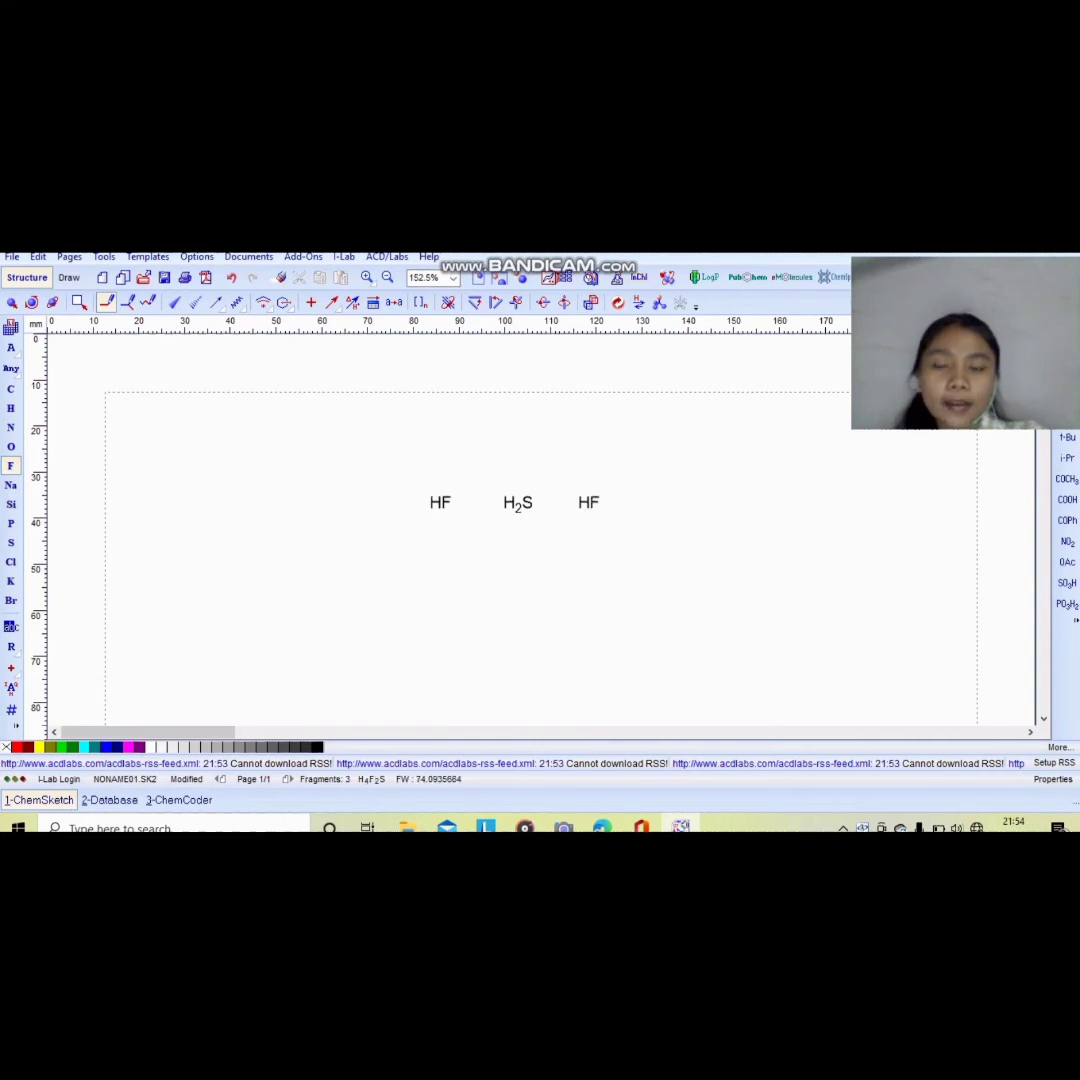
click(517, 442)
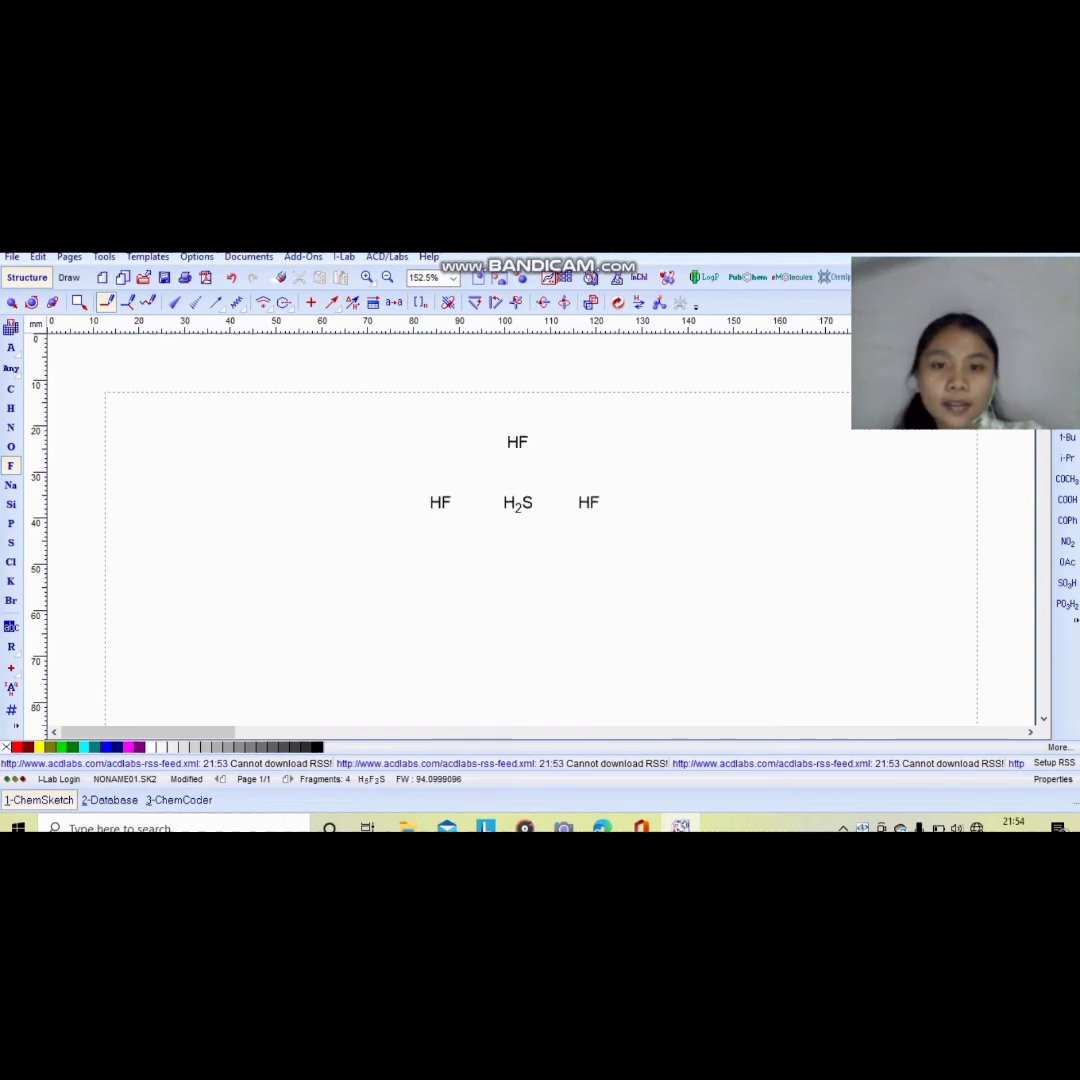
click(512, 557)
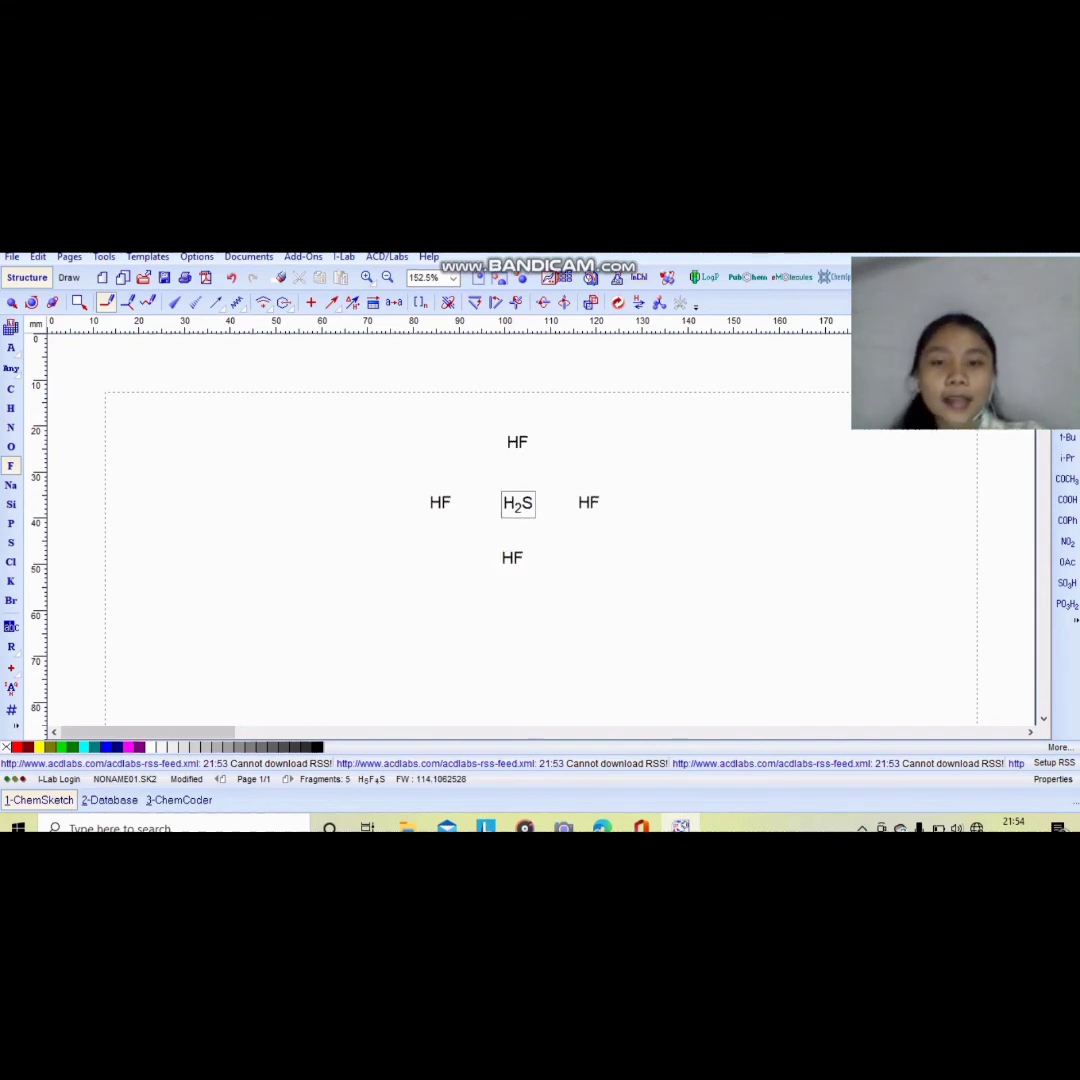
Step: Bond the central sulfur to all four surrounding fluorine atoms with single bonds and run 3D structure optimization on the molecule
drag(518, 503, 440, 502)
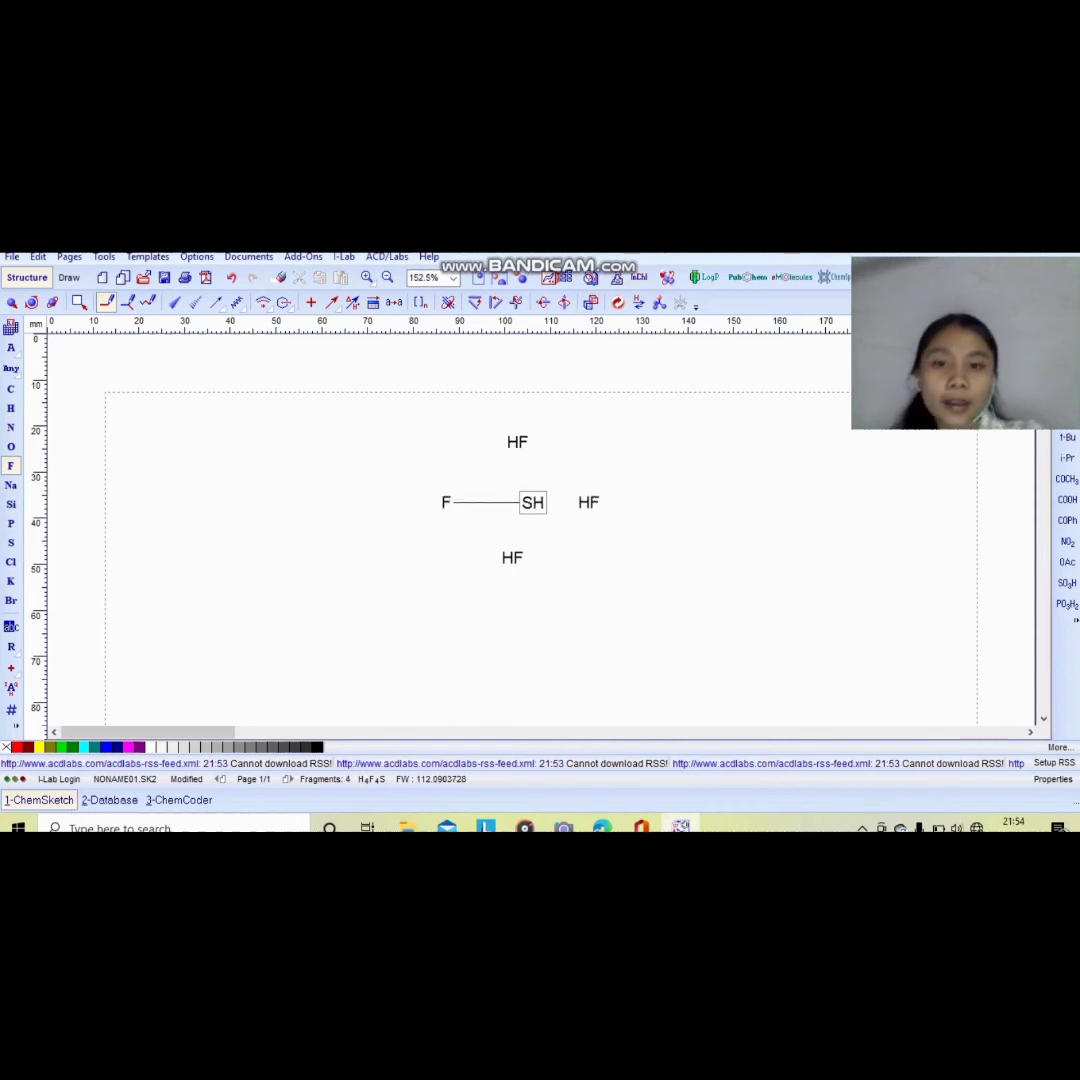
drag(531, 502, 512, 557)
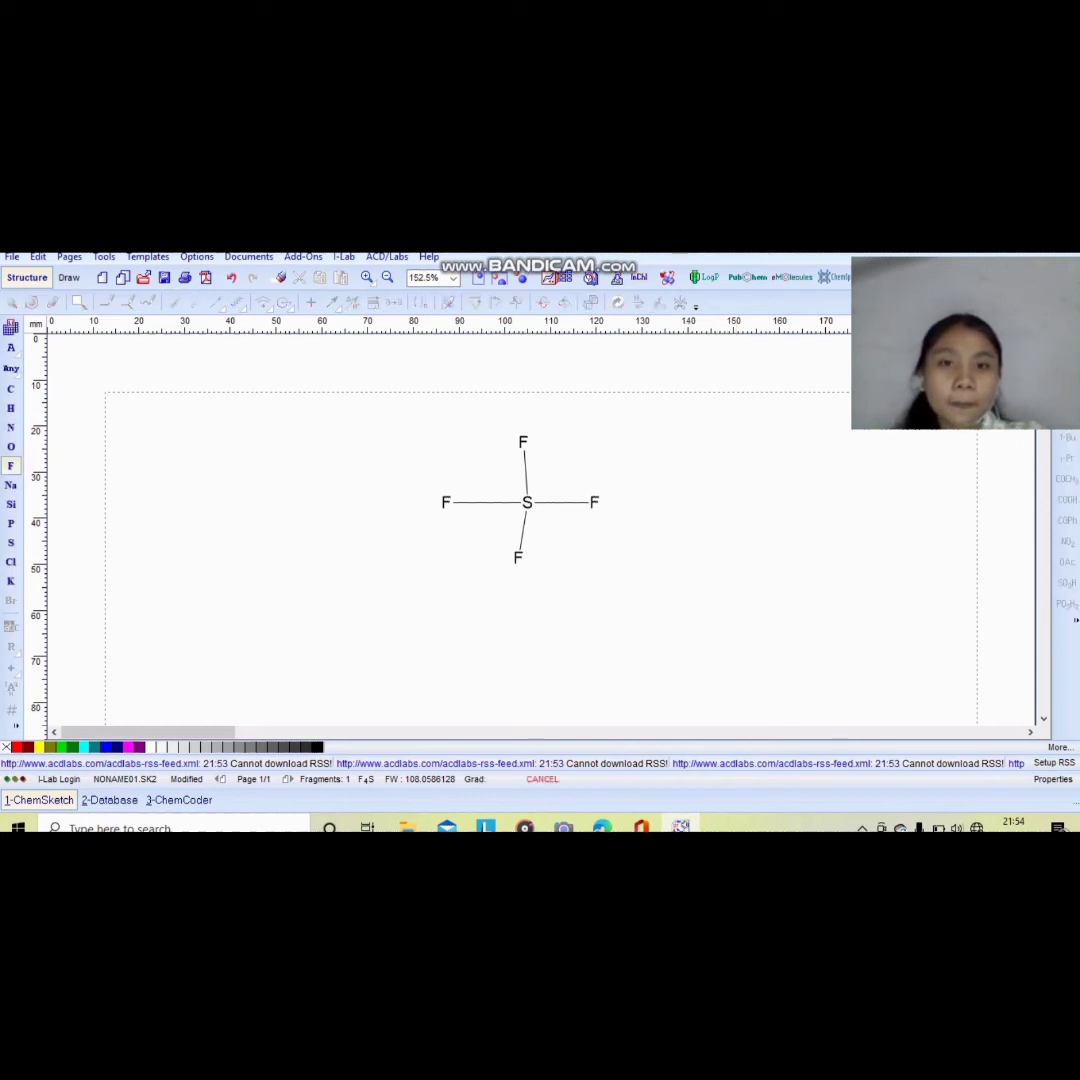
click(659, 302)
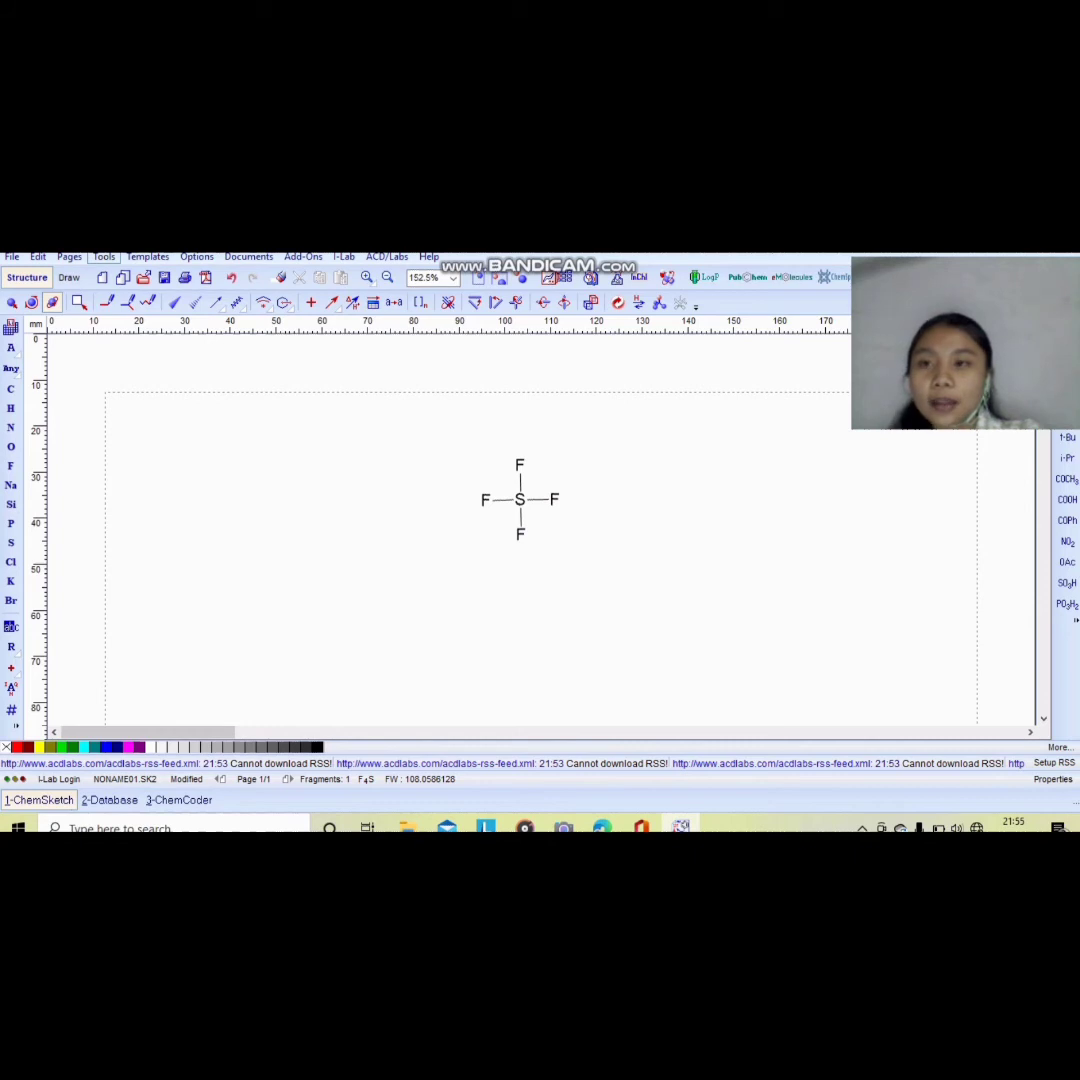
Step: Calculate all properties of the sulfur tetrafluoride molecule and review the listed results
click(104, 256)
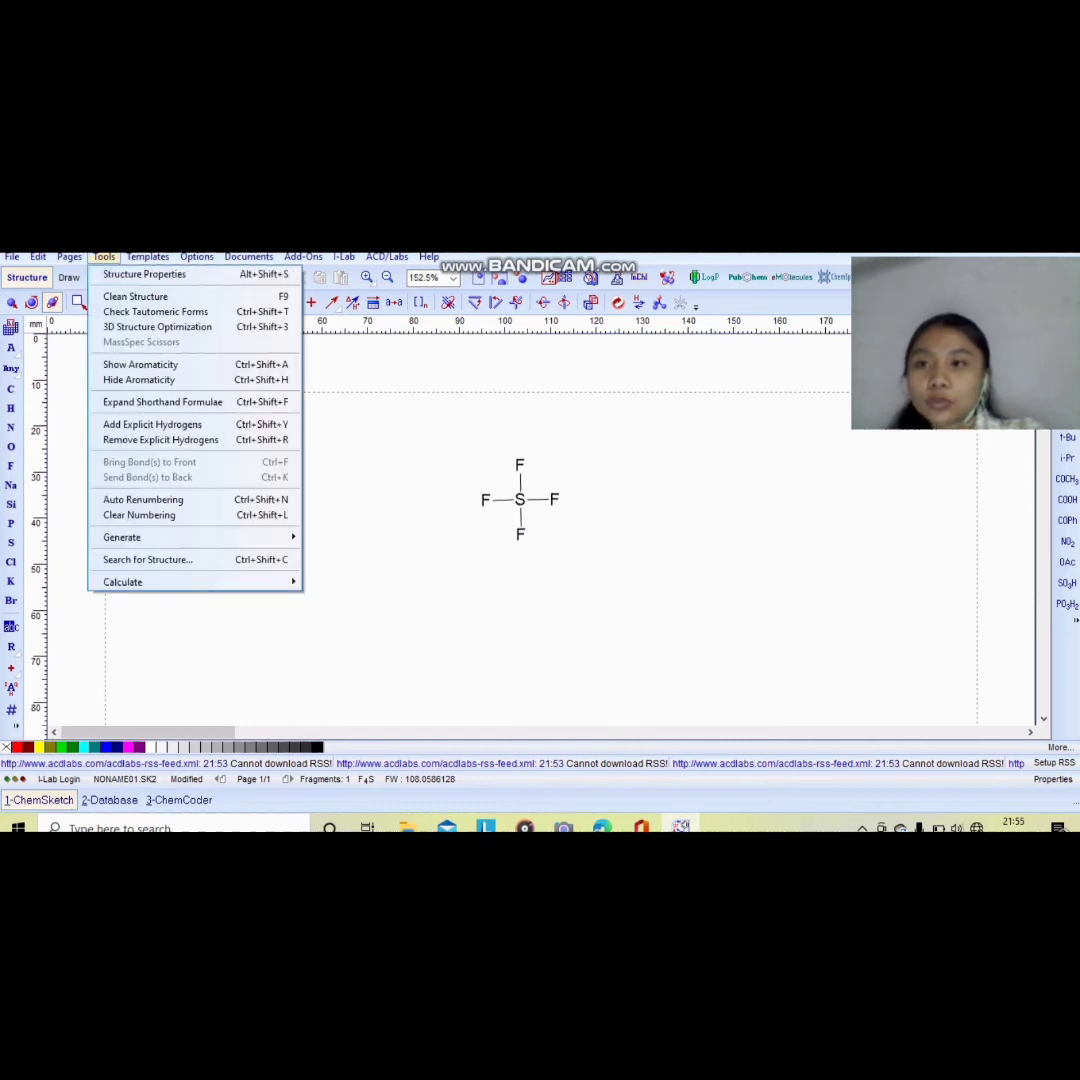
mouse_move(122, 582)
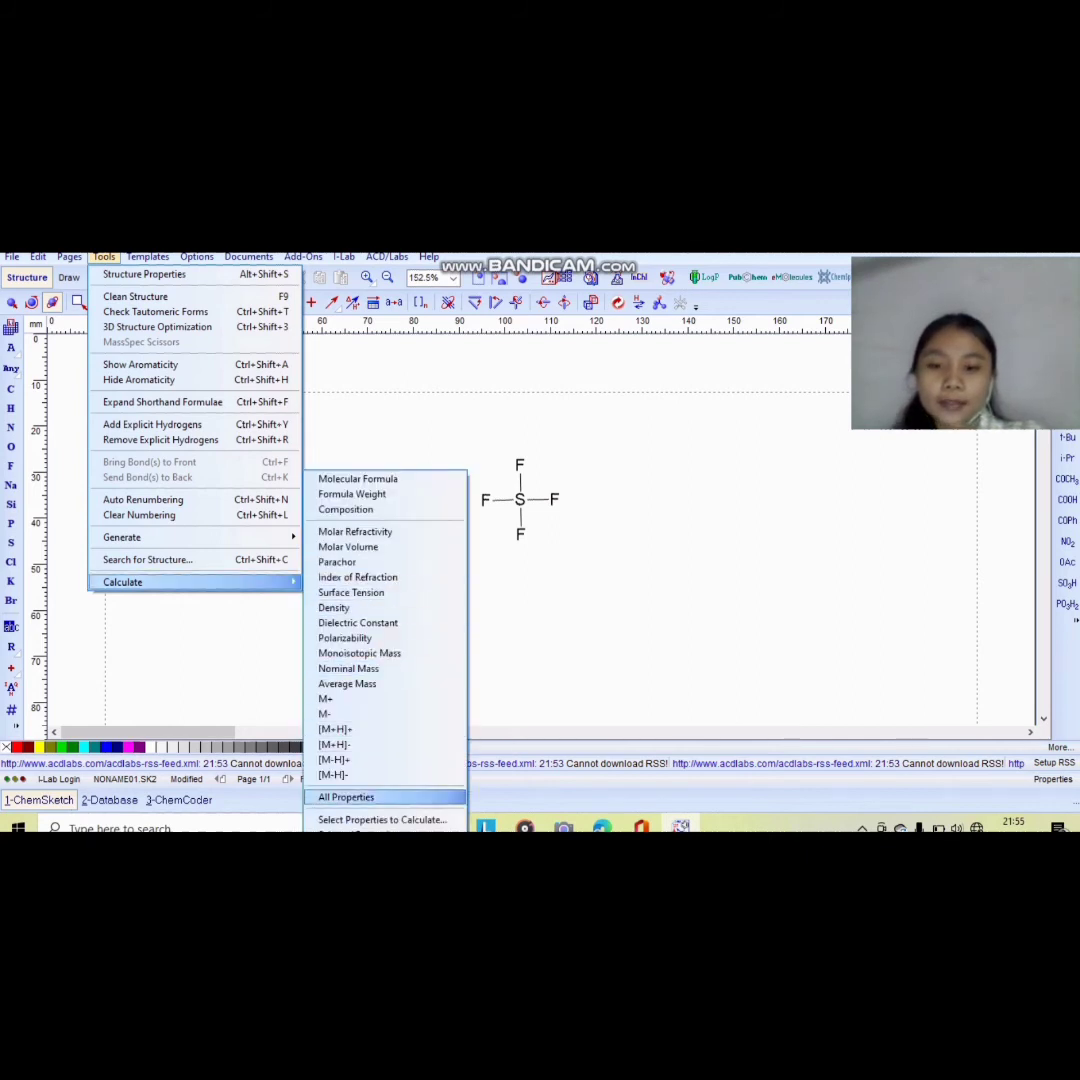
click(346, 797)
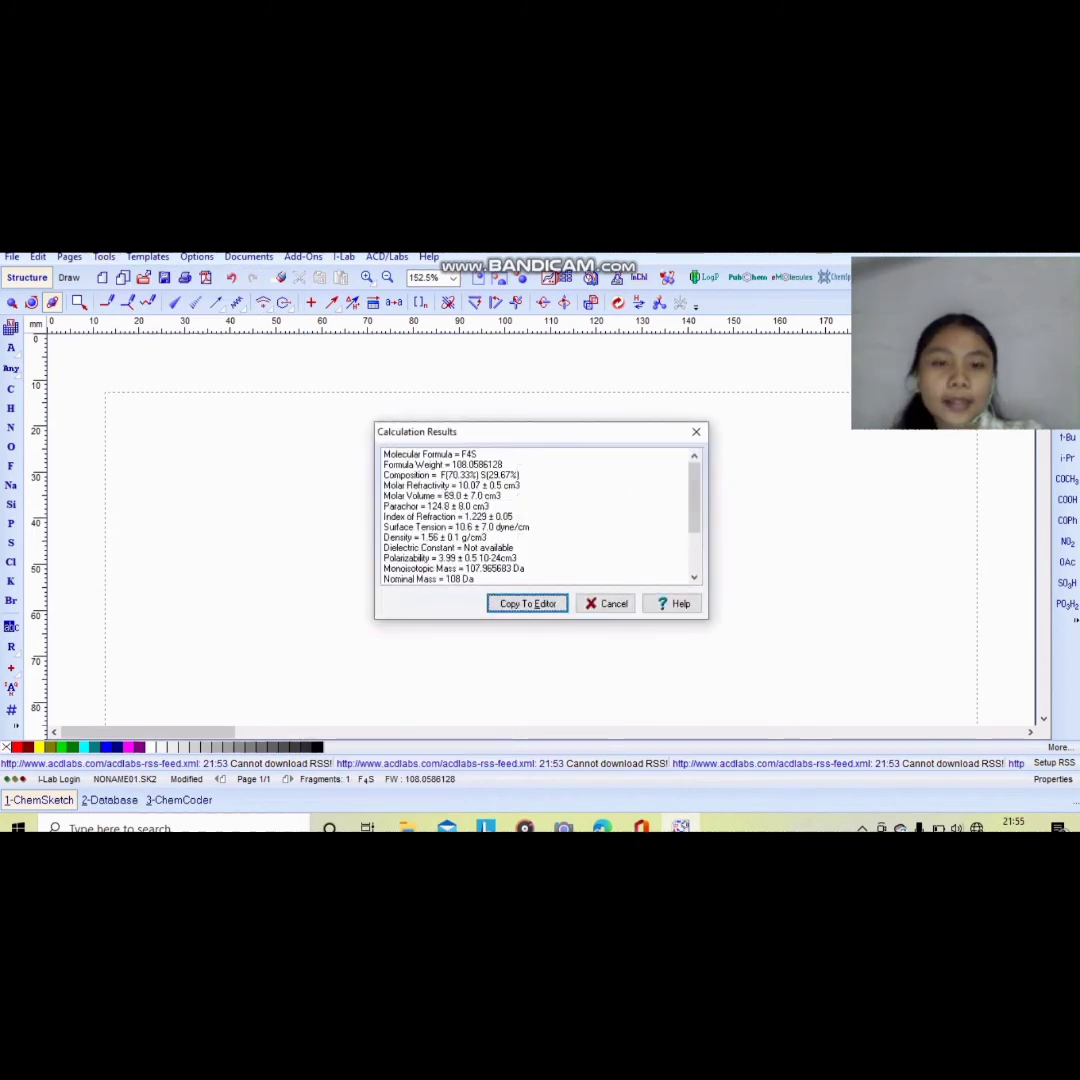
drag(694, 497, 694, 507)
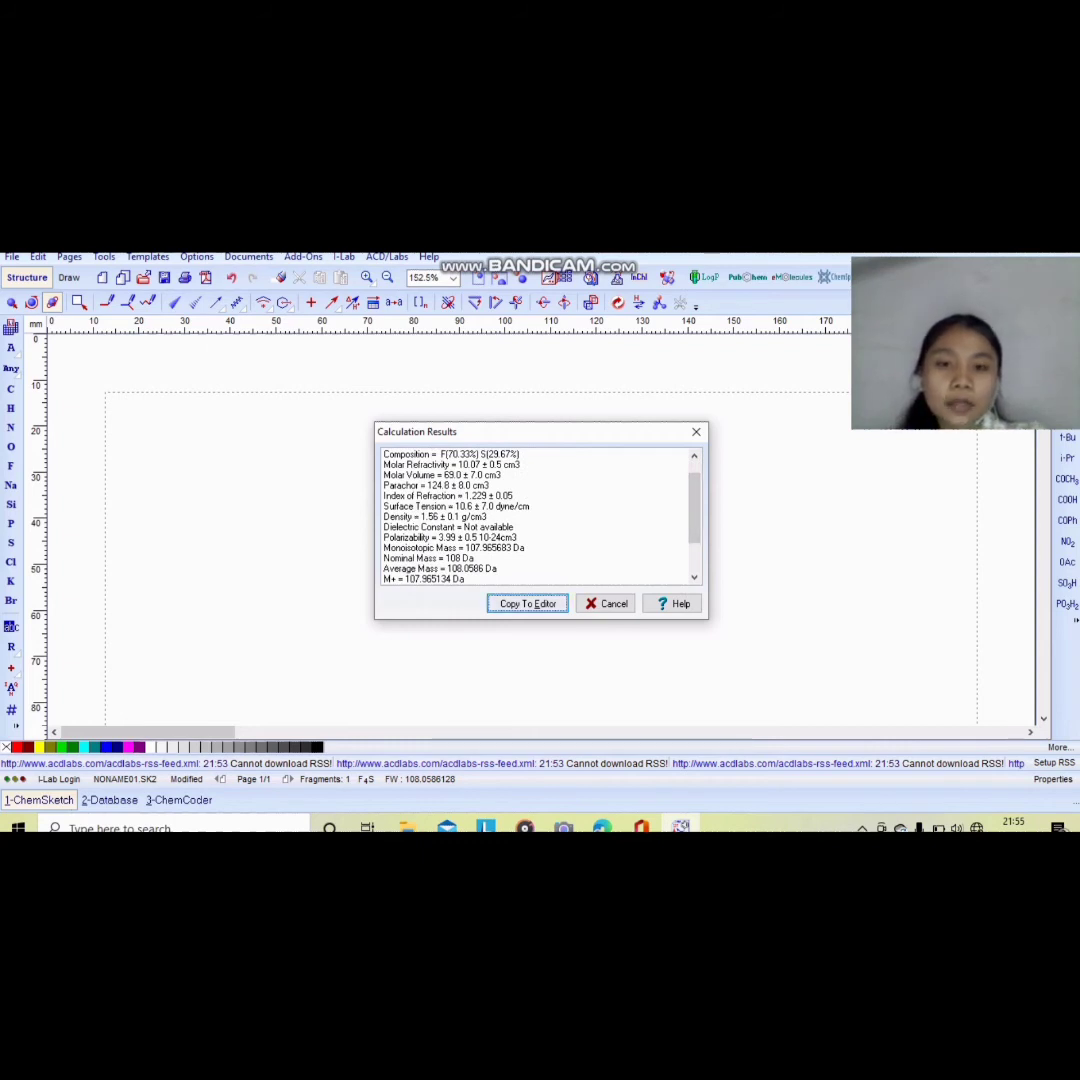
Step: Copy the calculated properties onto the page beside the molecule, and undo that insertion
key(Return)
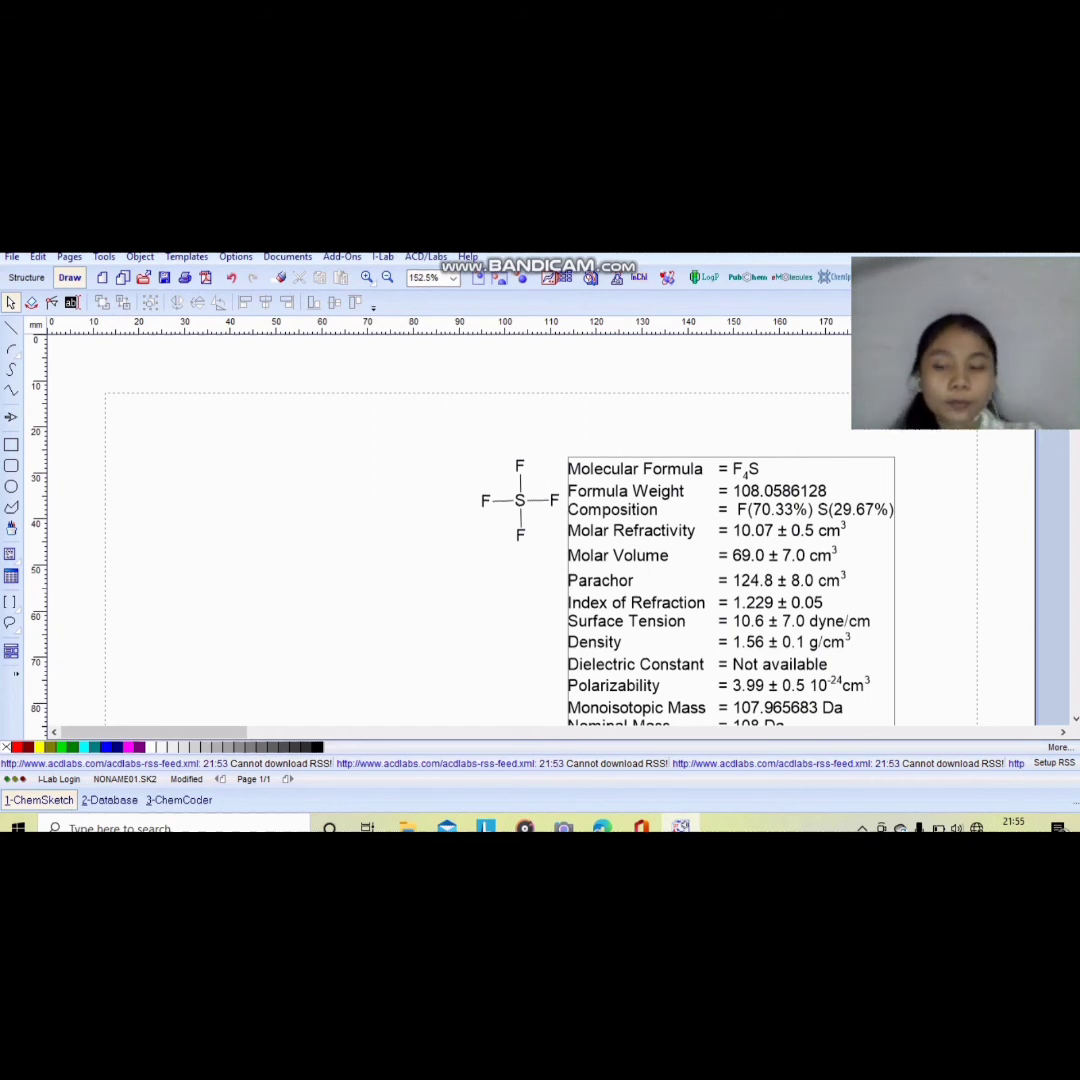
key(ctrl+z)
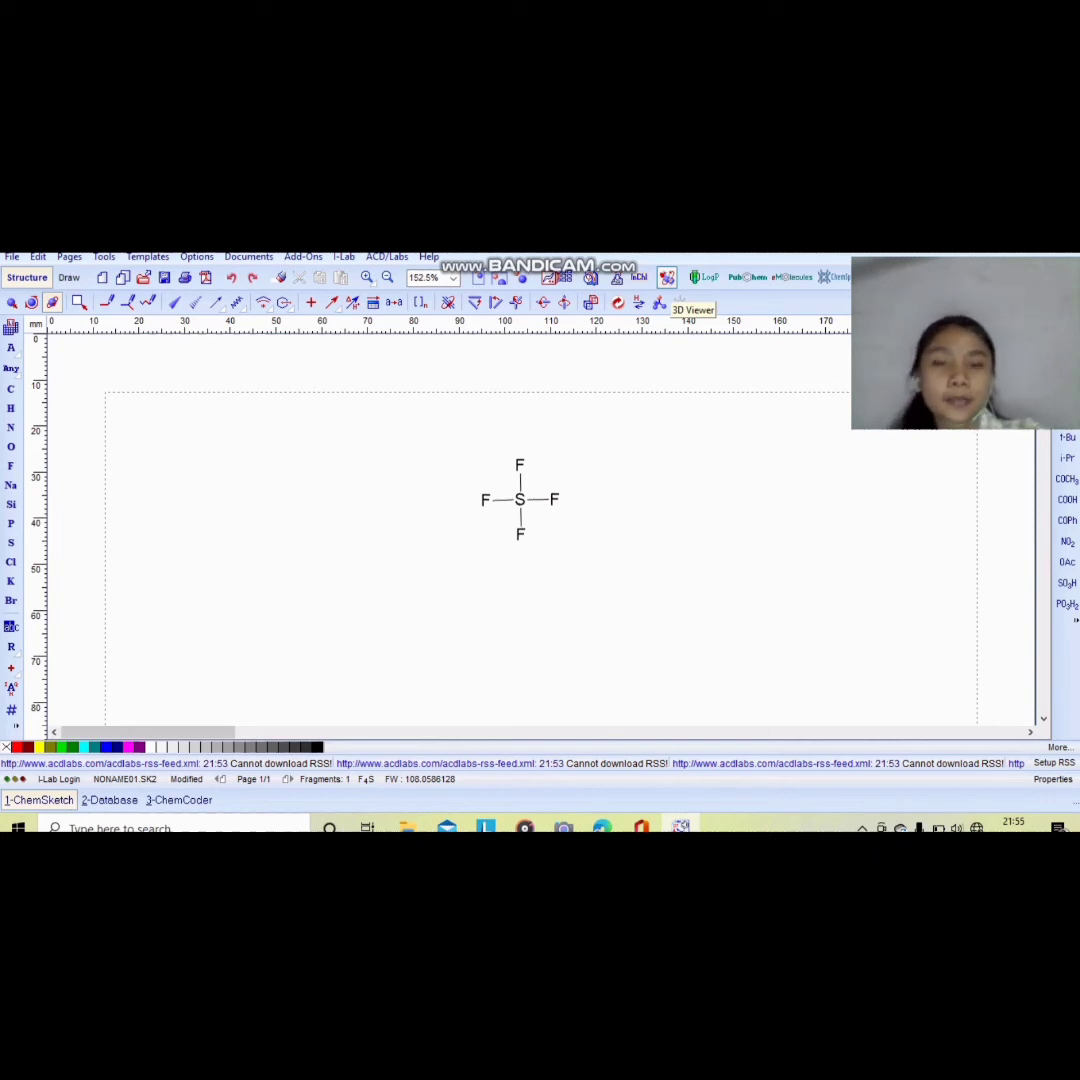
Step: Open the sulfur tetrafluoride molecule in the 3D Viewer, display it as balls and sticks, and rotate it slightly
click(667, 278)
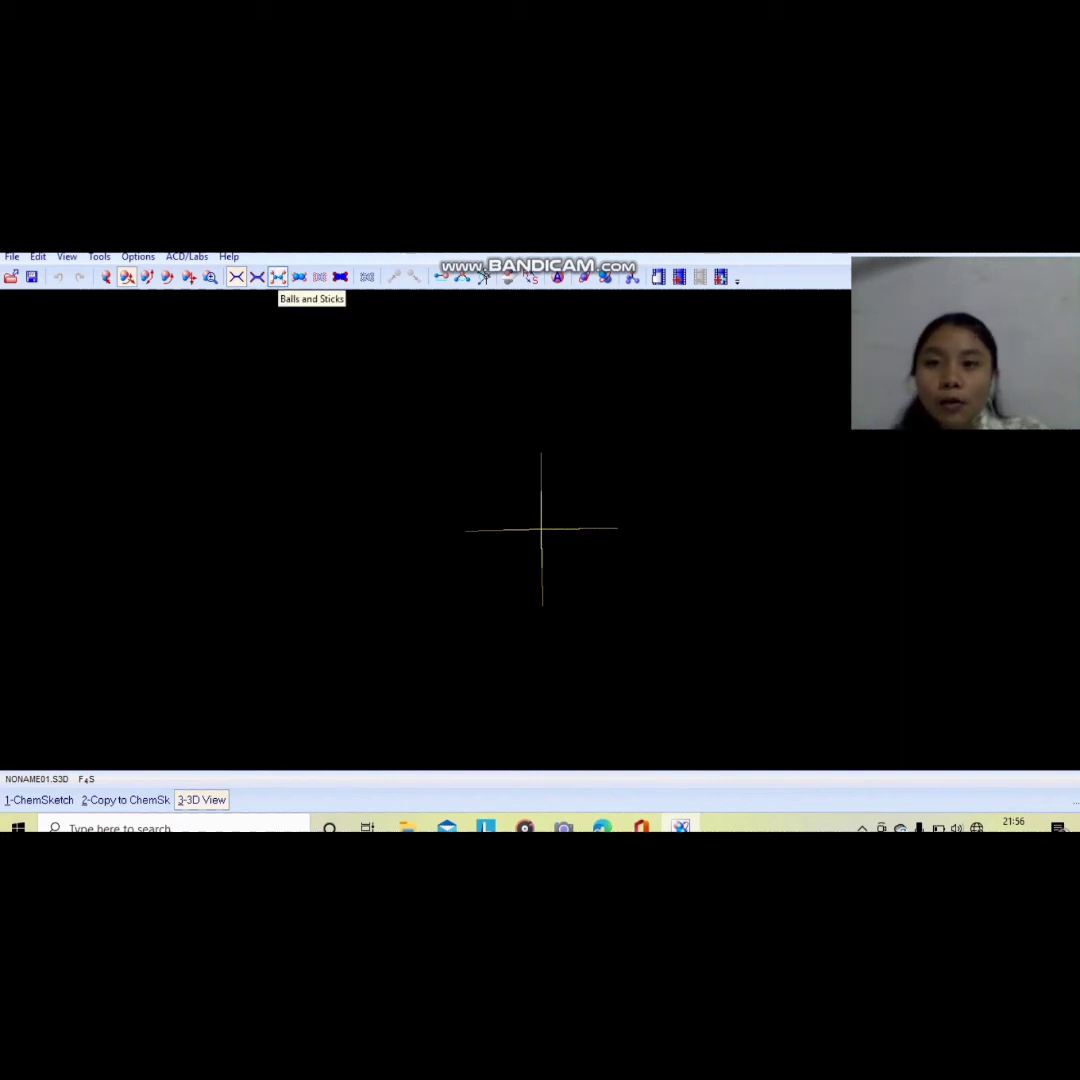
click(278, 277)
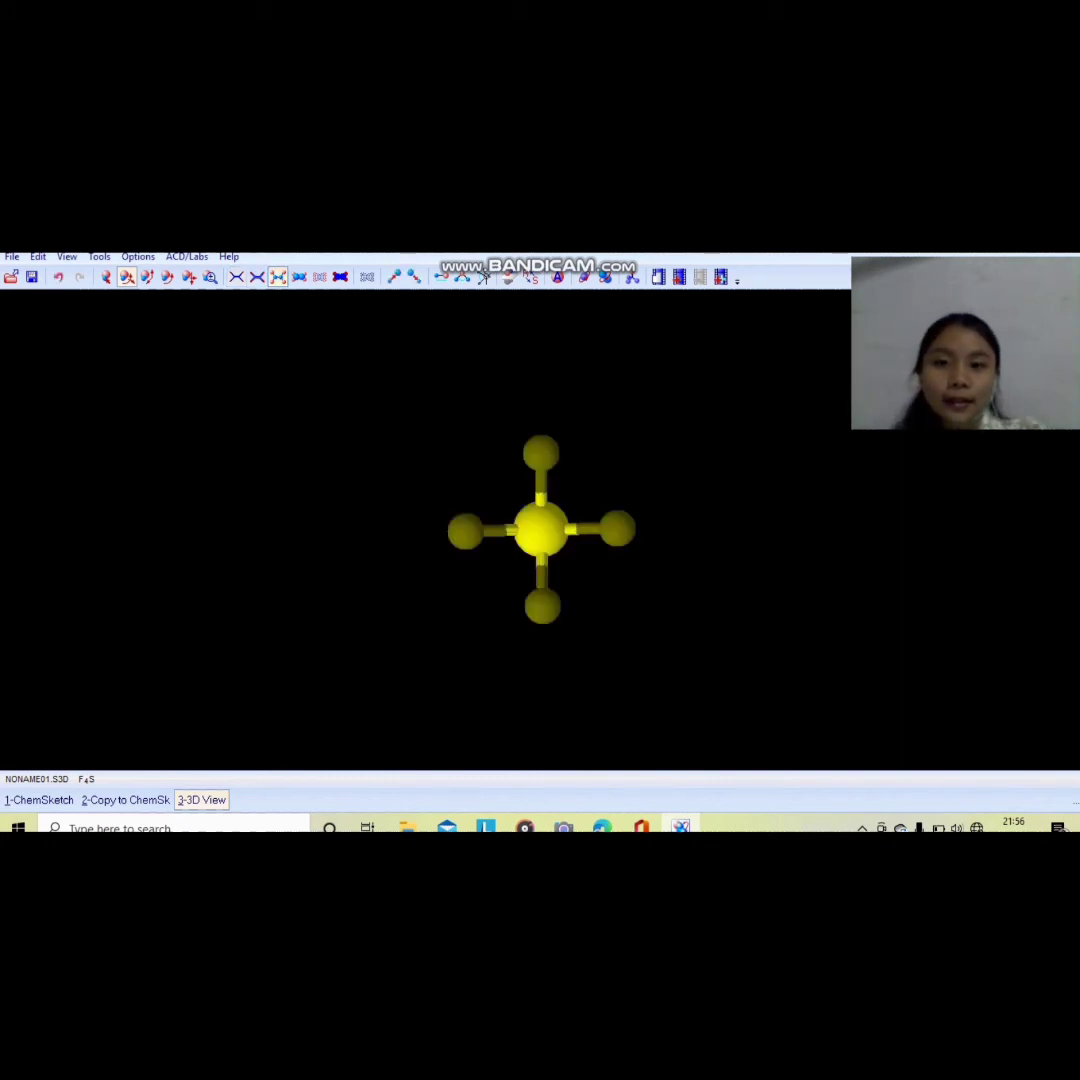
mouse_move(541, 530)
mouse_down()
mouse_move(556, 534)
mouse_move(566, 572)
mouse_move(540, 580)
mouse_move(534, 562)
mouse_up()
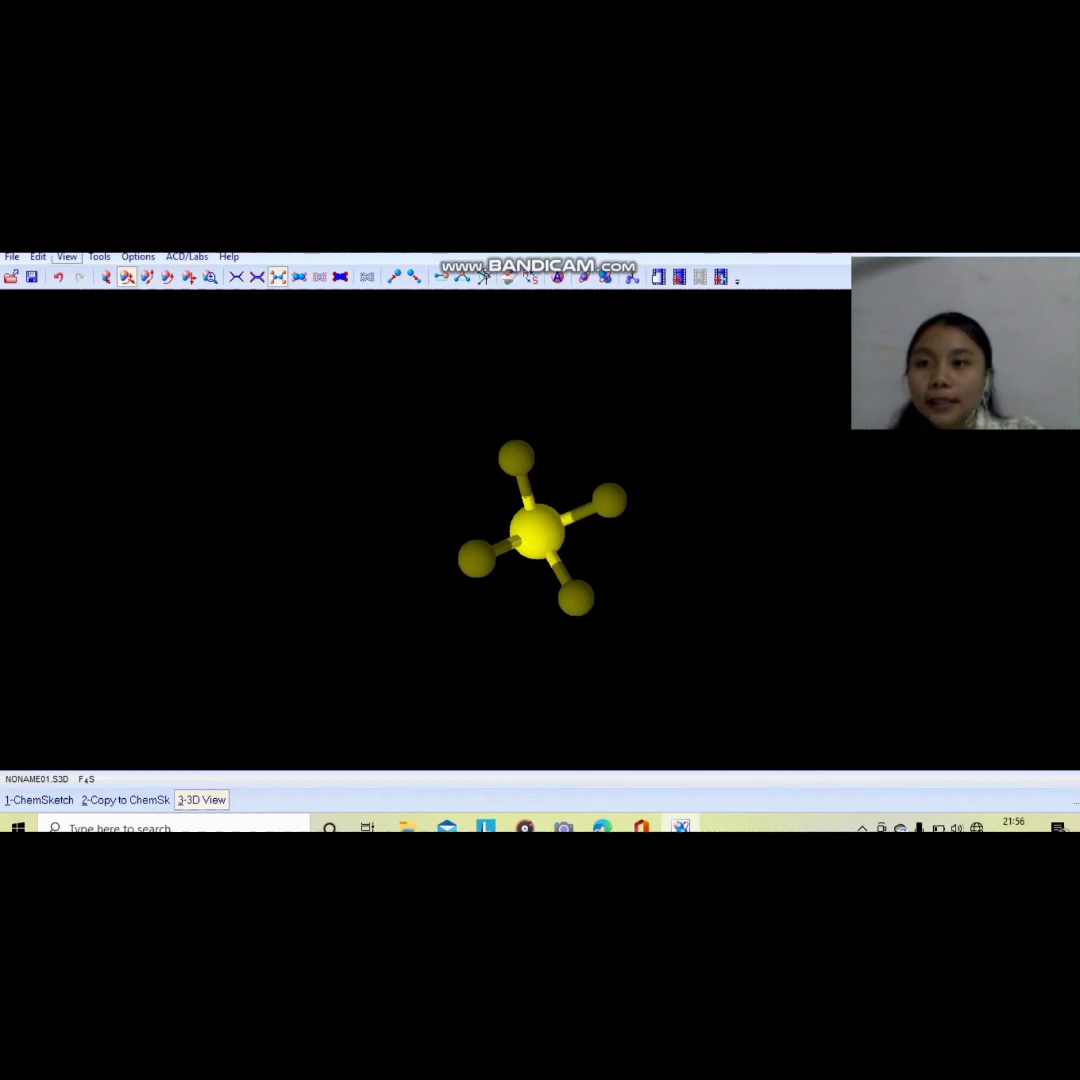
Step: Label all atoms of the sulfur tetrafluoride 3D model and tilt it slightly to inspect the sulfur and fluorine atoms
click(66, 256)
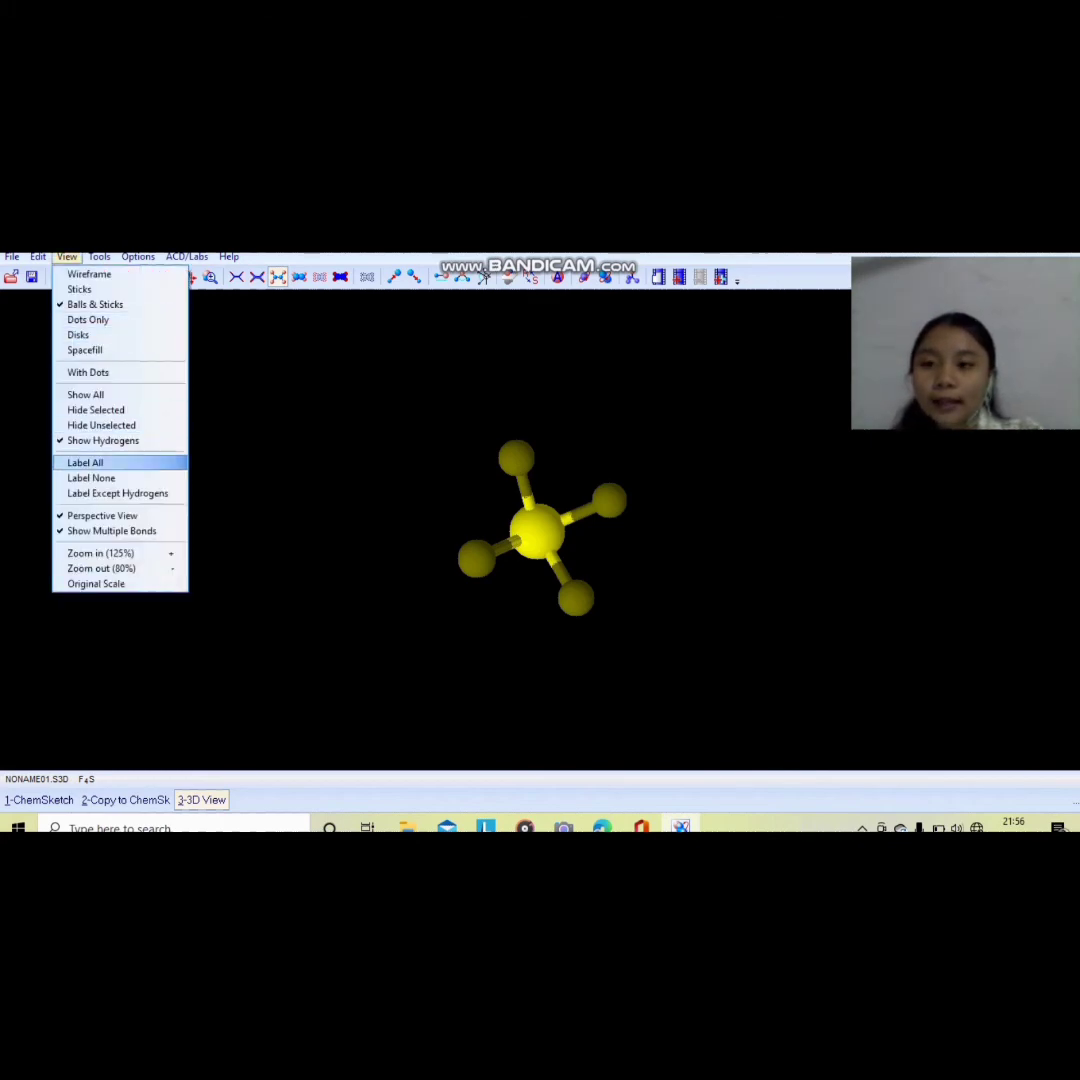
click(85, 462)
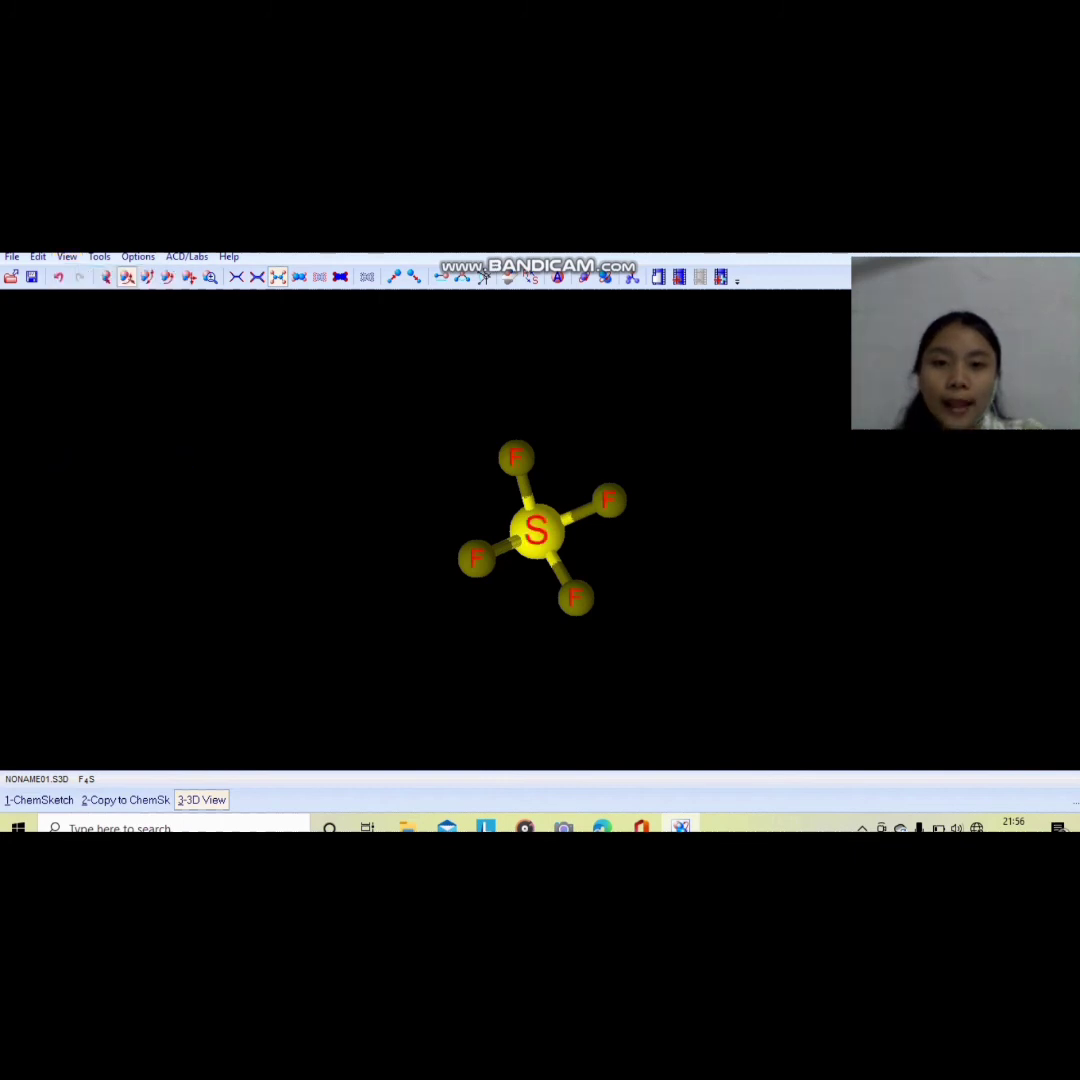
mouse_move(515, 449)
mouse_down()
mouse_move(528, 446)
mouse_move(524, 464)
mouse_up()
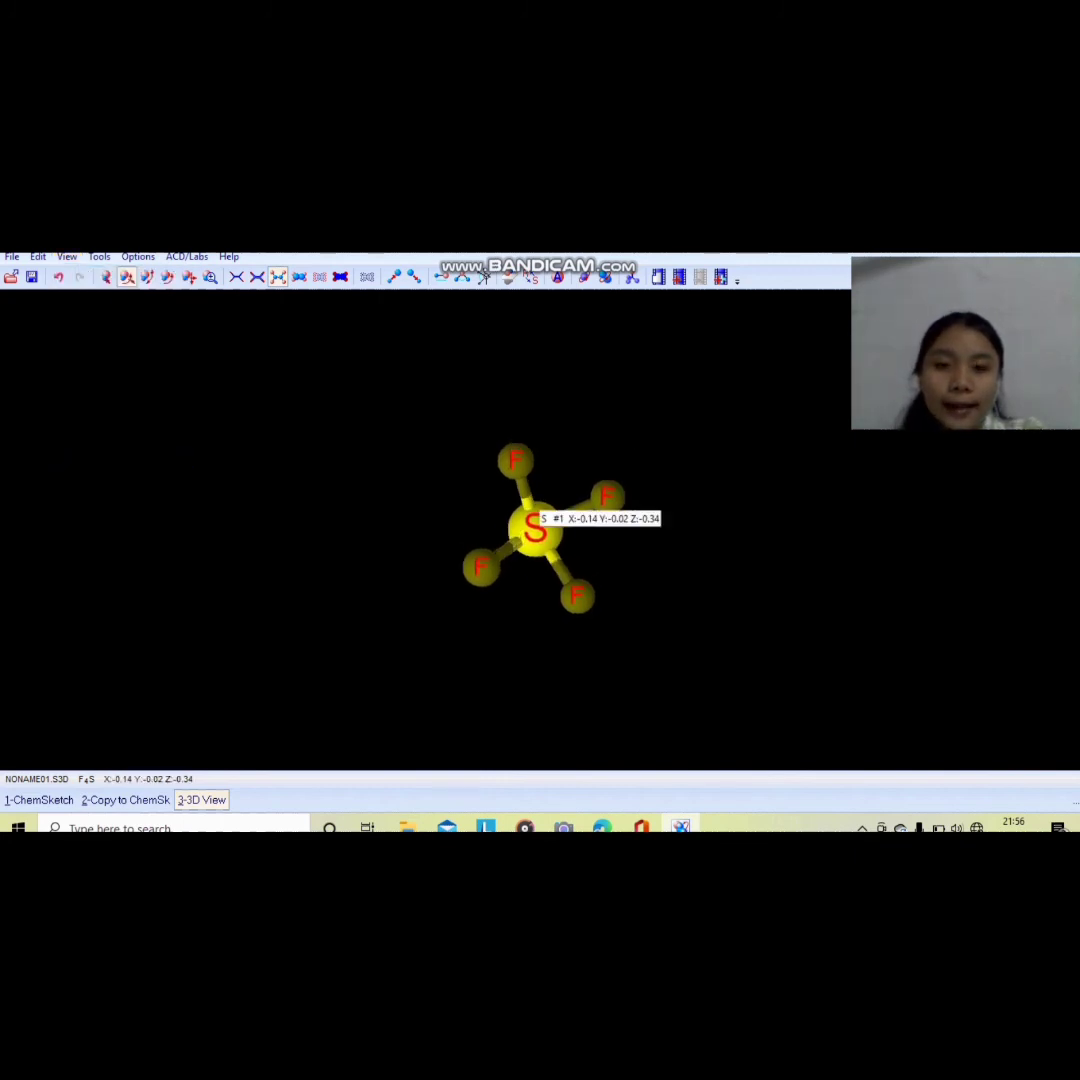